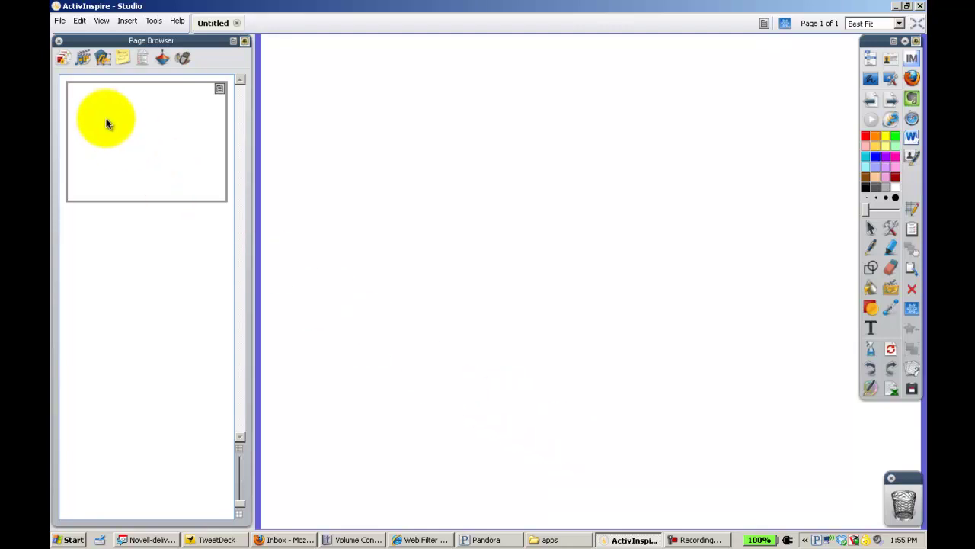
Load the built-in Authoring profile in the Edit Profiles dialog.
click(79, 23)
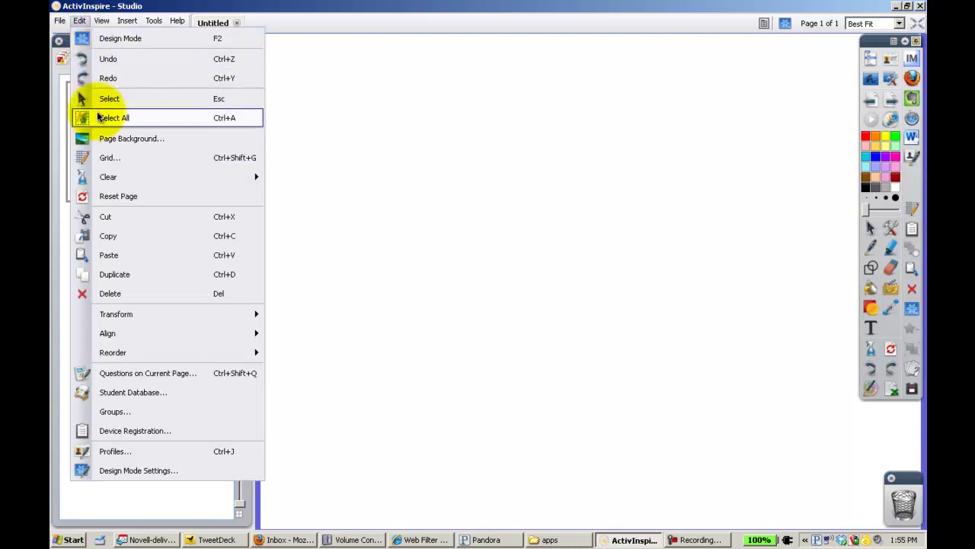
click(169, 454)
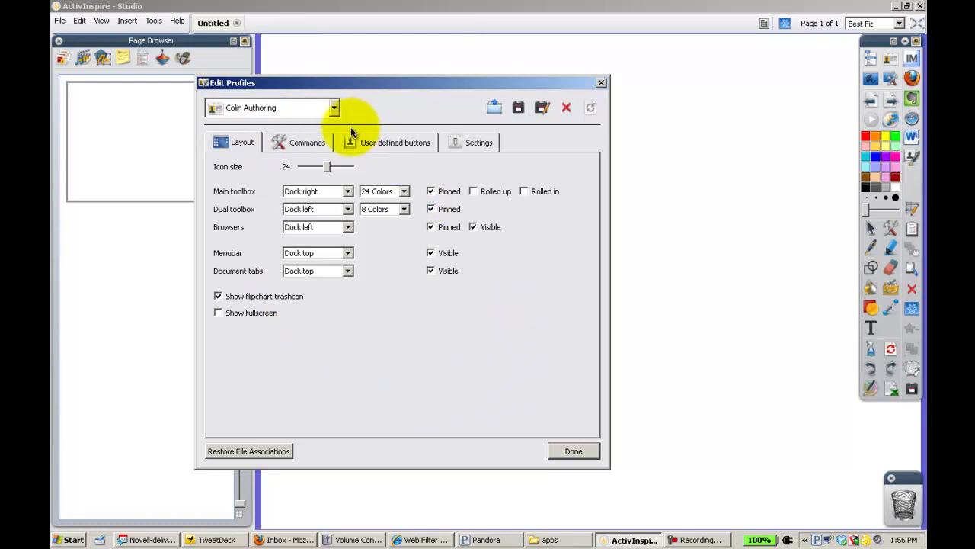
click(335, 109)
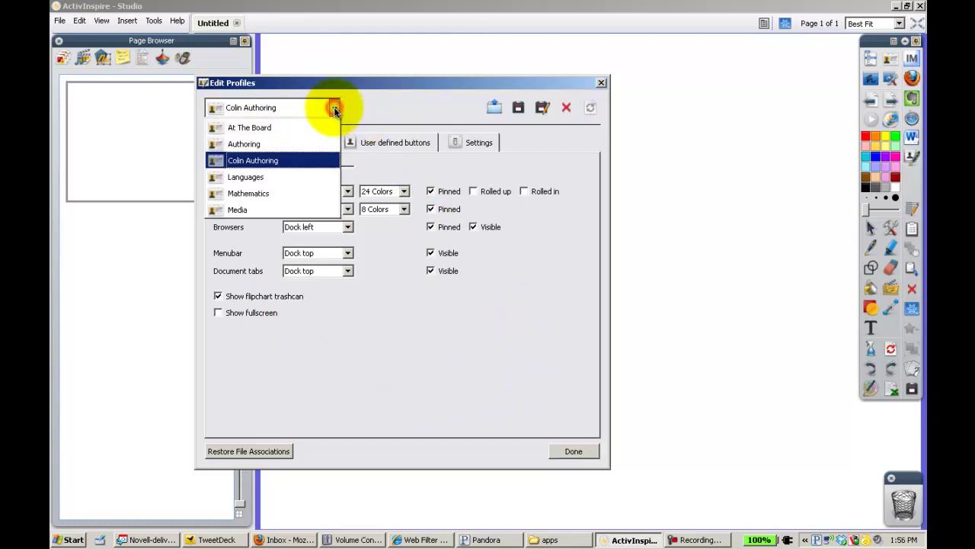
click(298, 140)
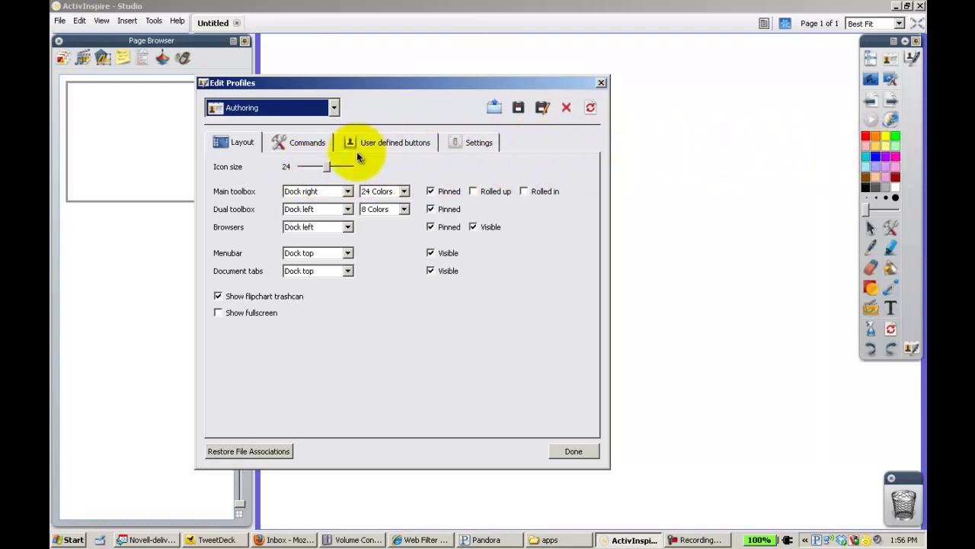
click(328, 167)
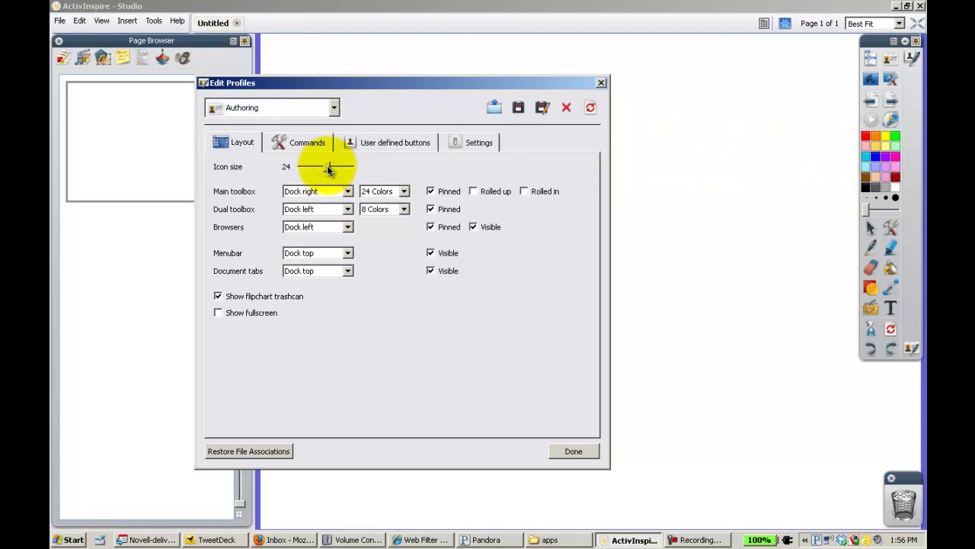
mouse_move(327, 169)
mouse_down()
mouse_move(317, 165)
mouse_move(362, 171)
mouse_move(305, 169)
mouse_move(328, 172)
mouse_up()
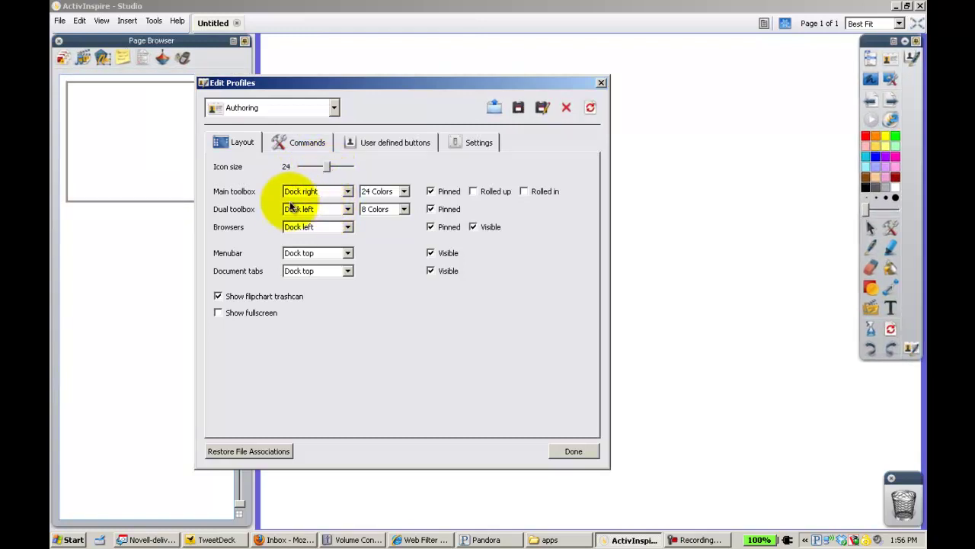
click(404, 192)
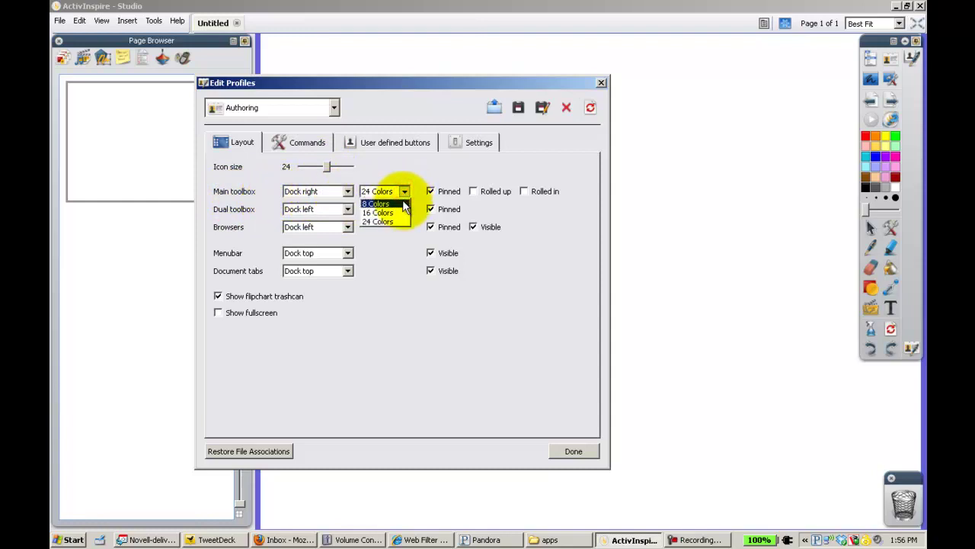
click(404, 204)
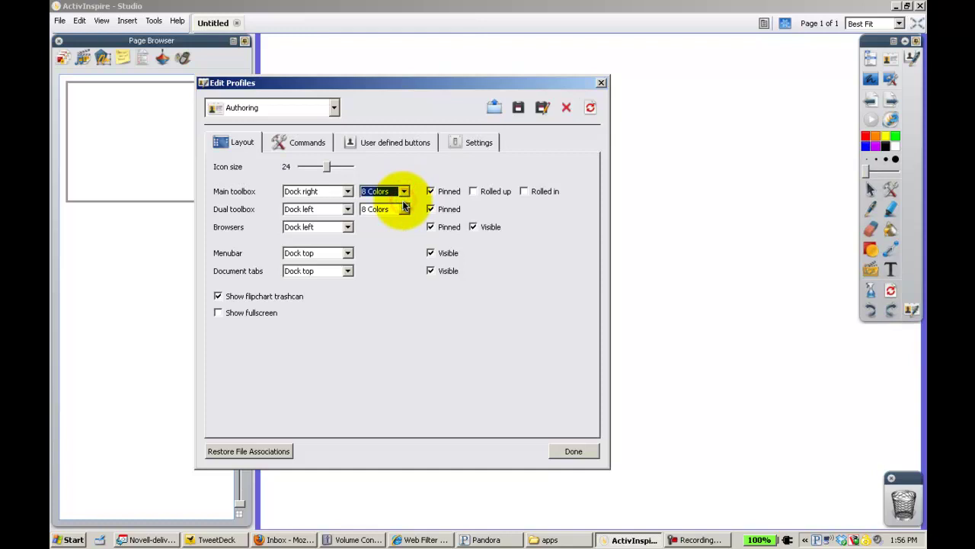
click(405, 191)
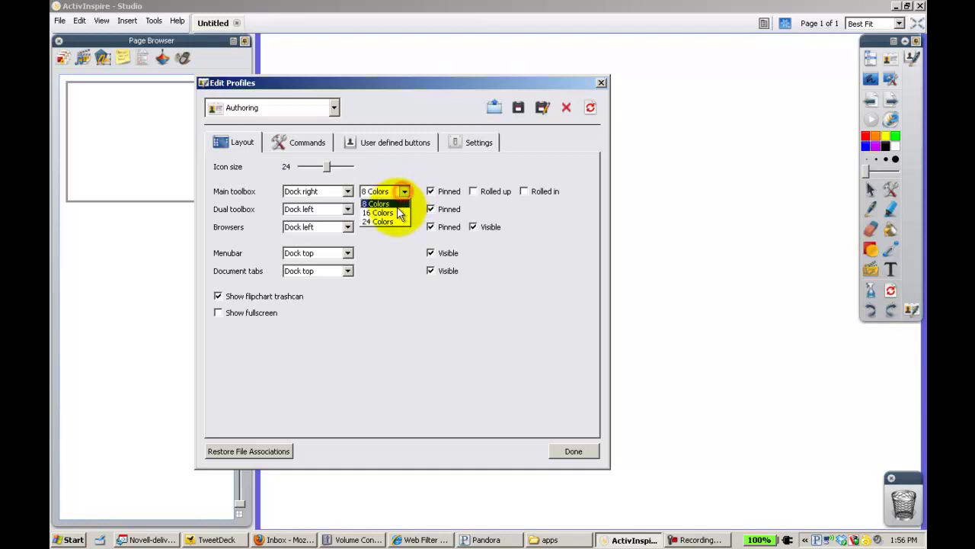
click(399, 213)
click(403, 191)
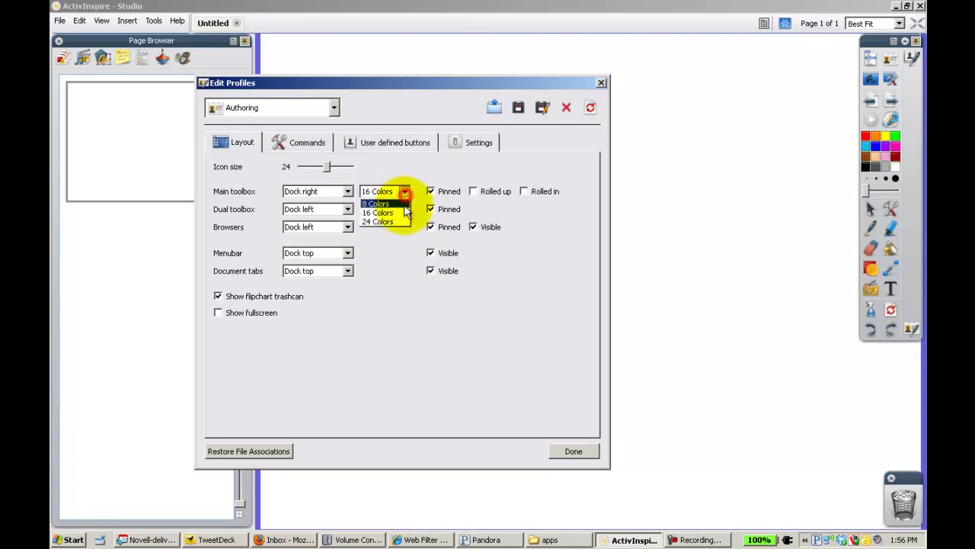
click(401, 221)
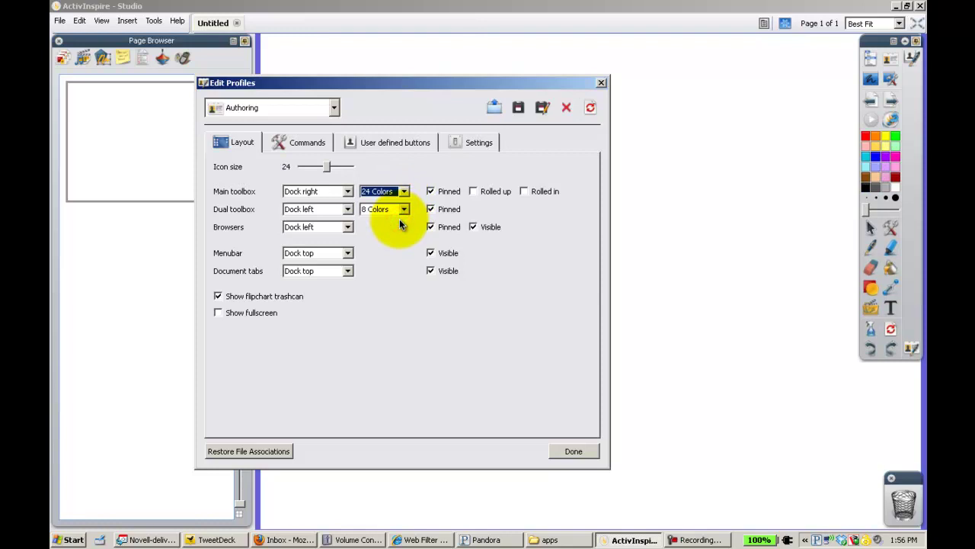
click(523, 192)
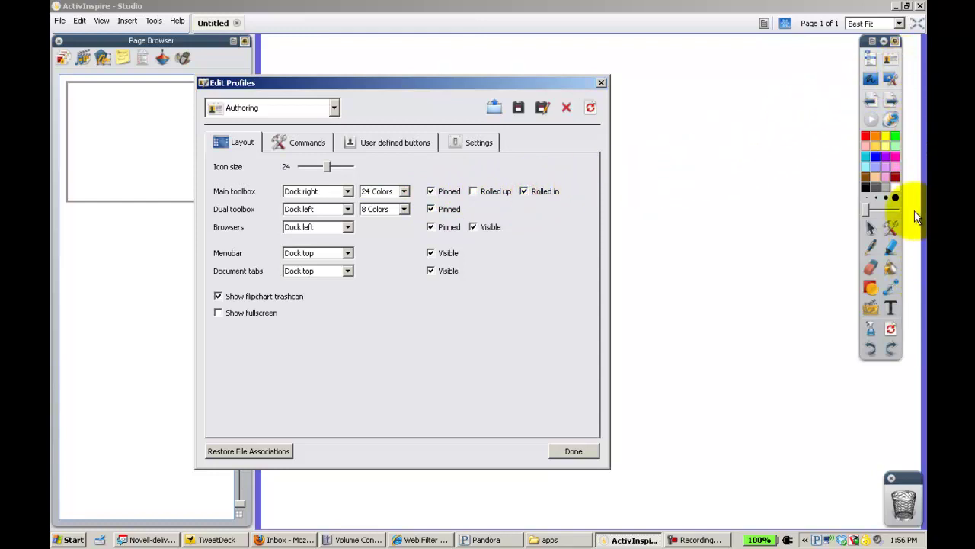
click(523, 192)
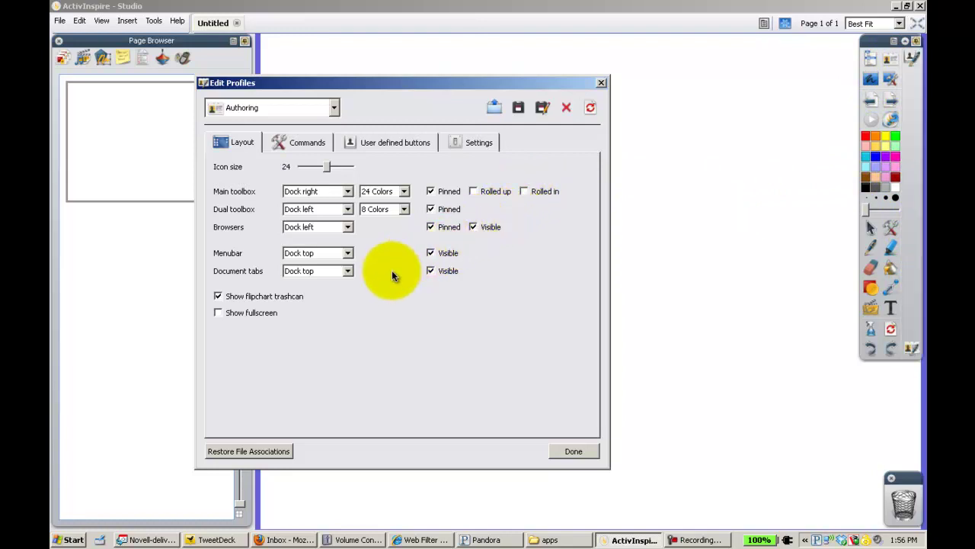
click(219, 314)
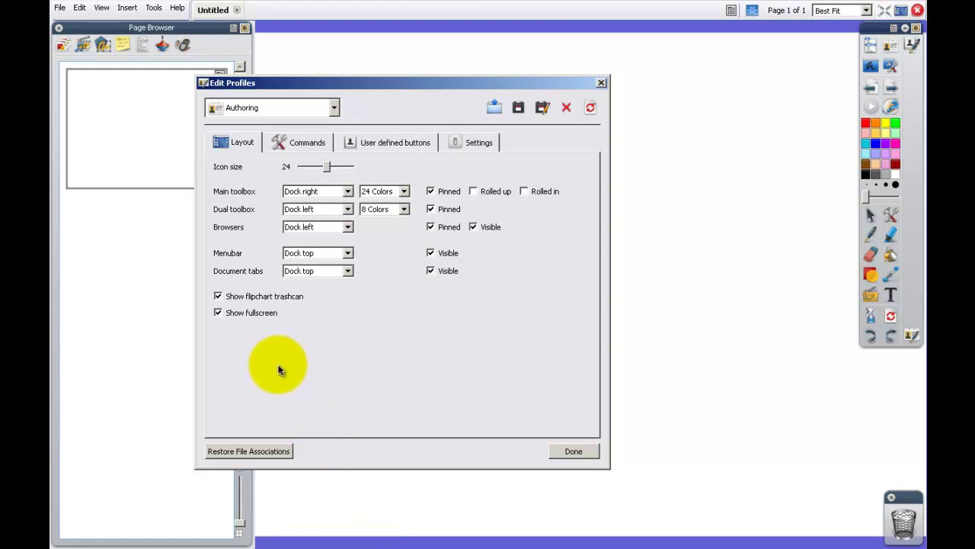
click(254, 313)
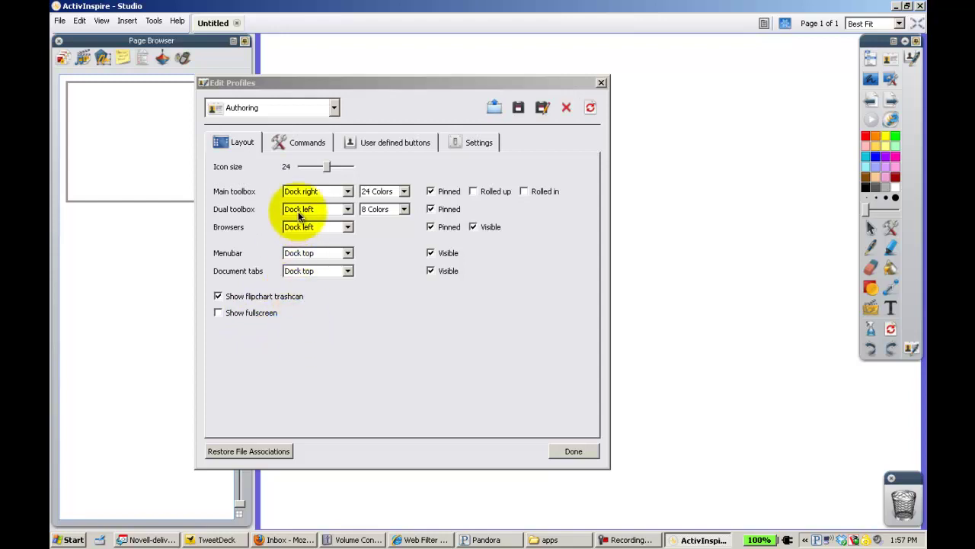
Add the Revealer command from All Commands to the main toolbox.
click(303, 145)
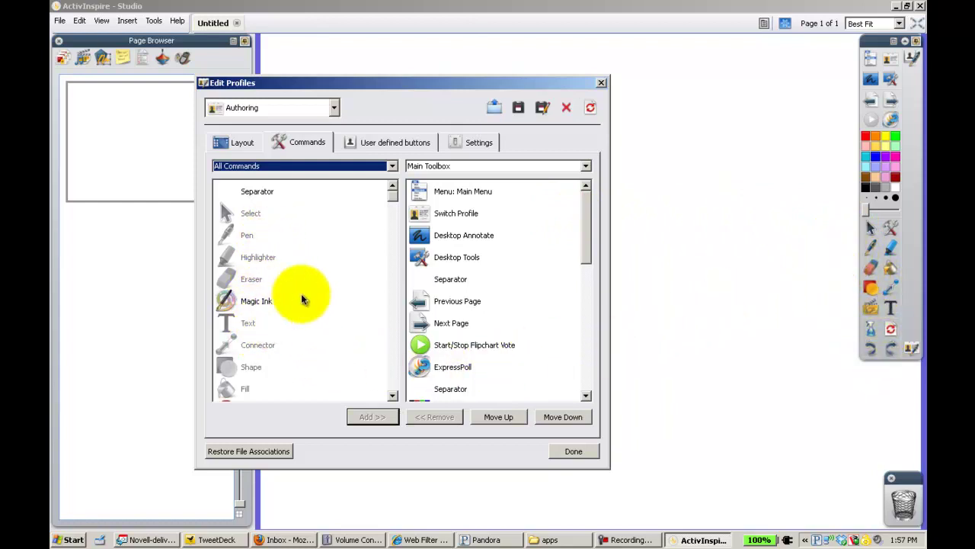
click(392, 198)
drag(393, 198, 393, 237)
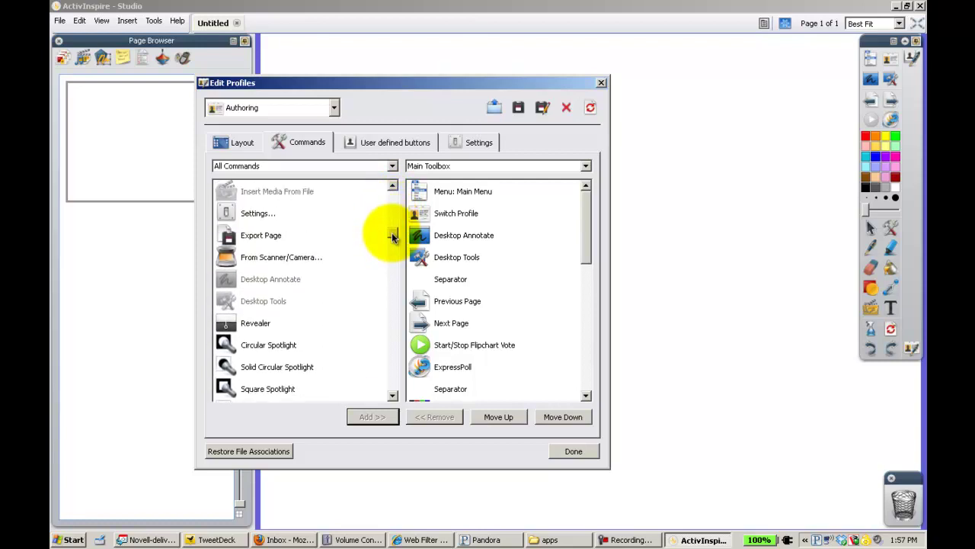
click(265, 323)
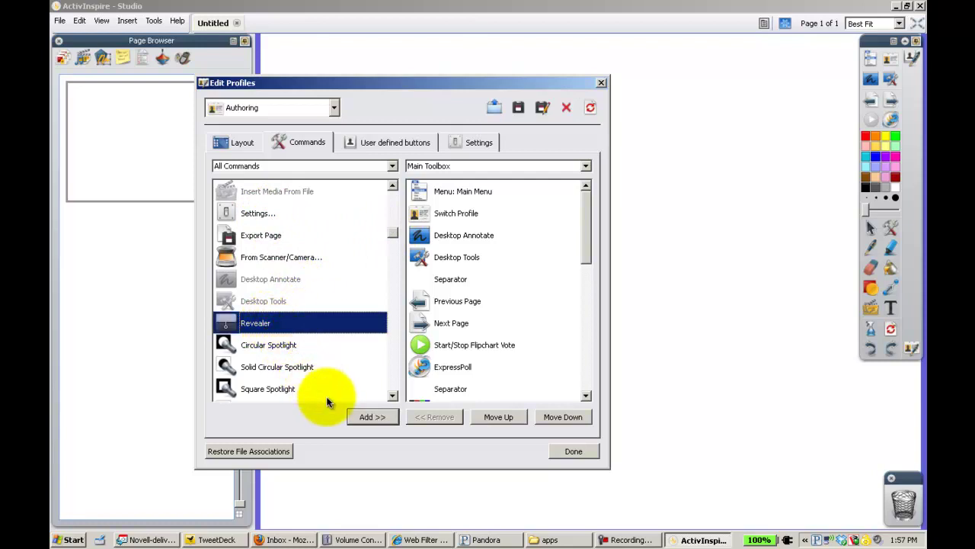
click(373, 418)
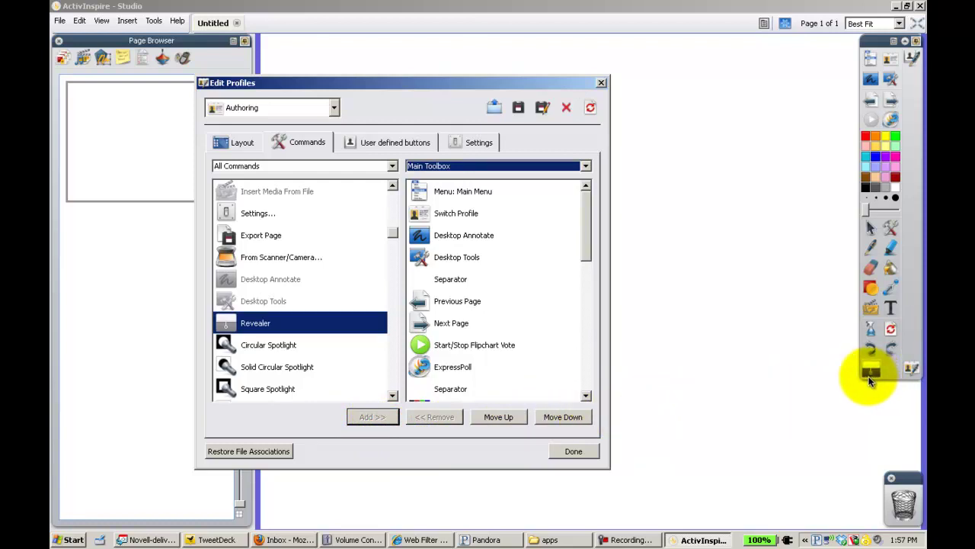
click(378, 144)
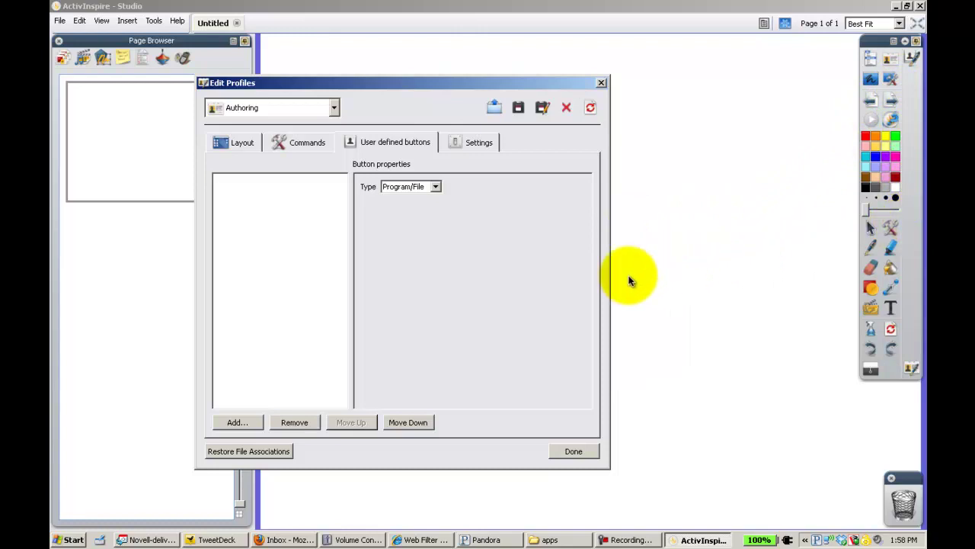
Create a new user-defined button of type Program/File and browse for its program.
click(237, 421)
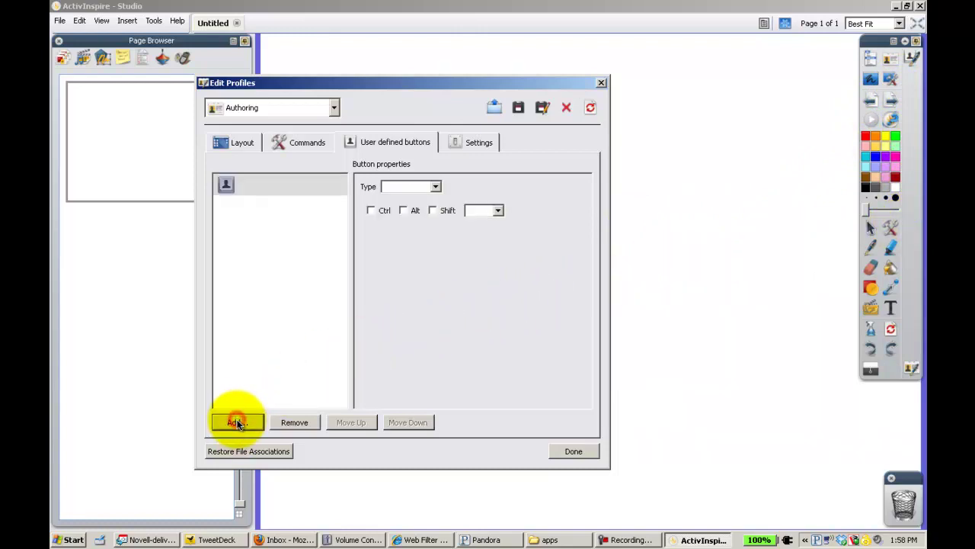
click(435, 187)
click(433, 199)
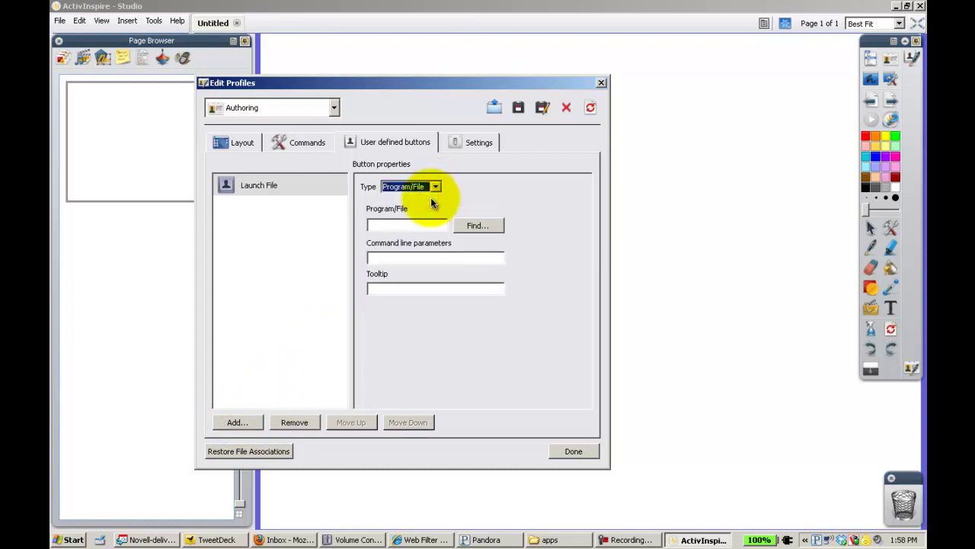
click(462, 226)
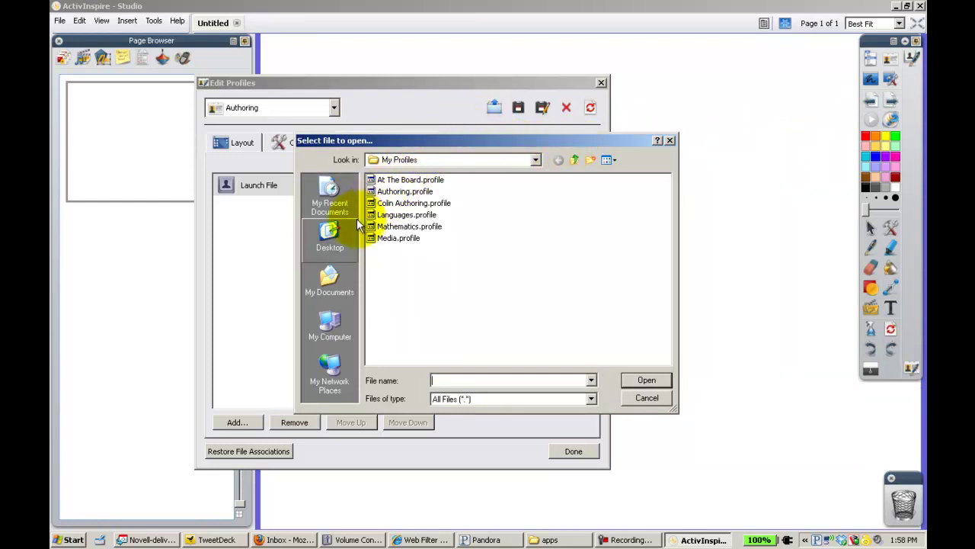
Choose Image Mate from the desktop apps folder as the button's program.
click(331, 237)
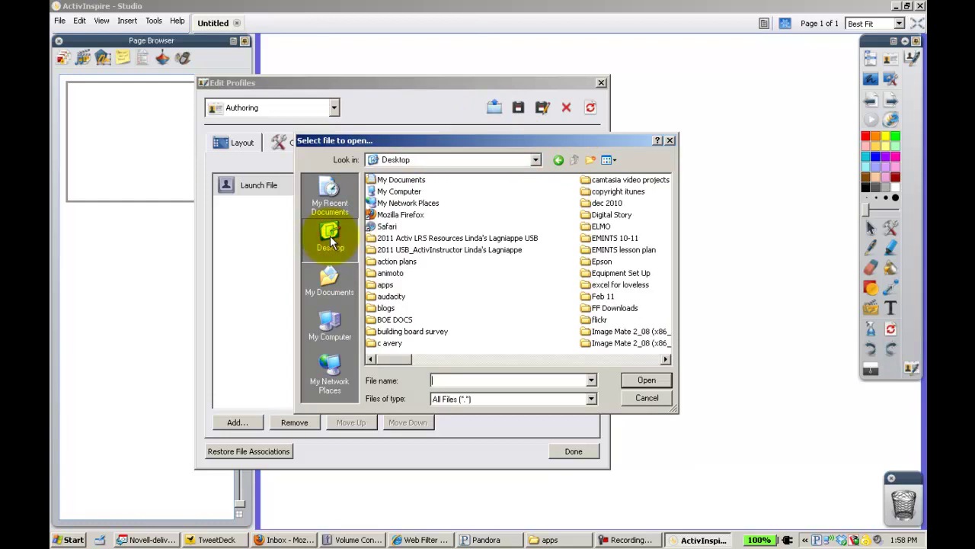
double_click(383, 285)
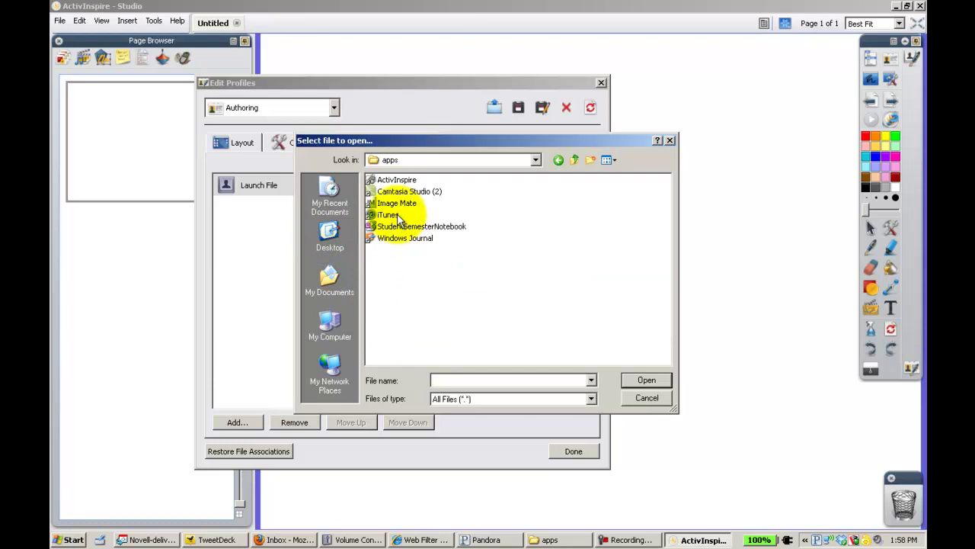
click(399, 205)
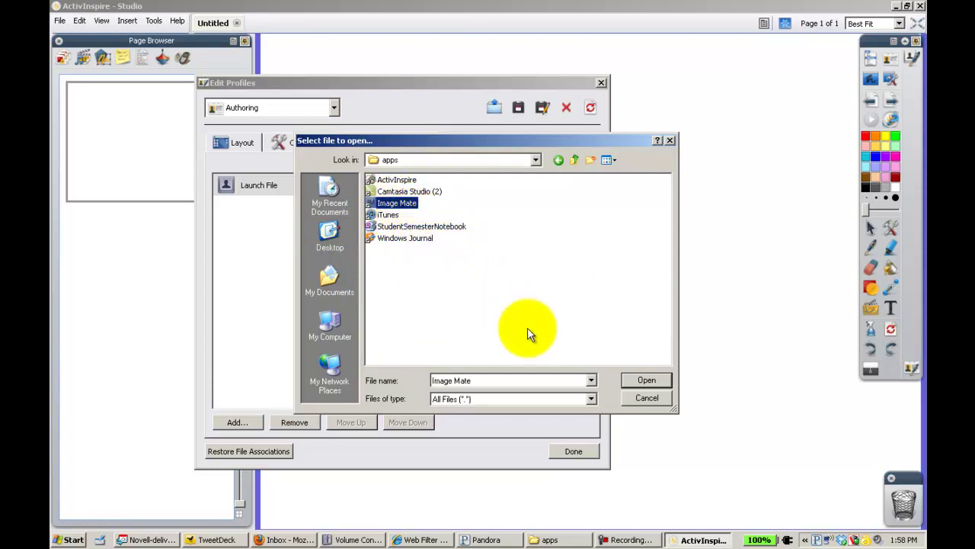
click(641, 383)
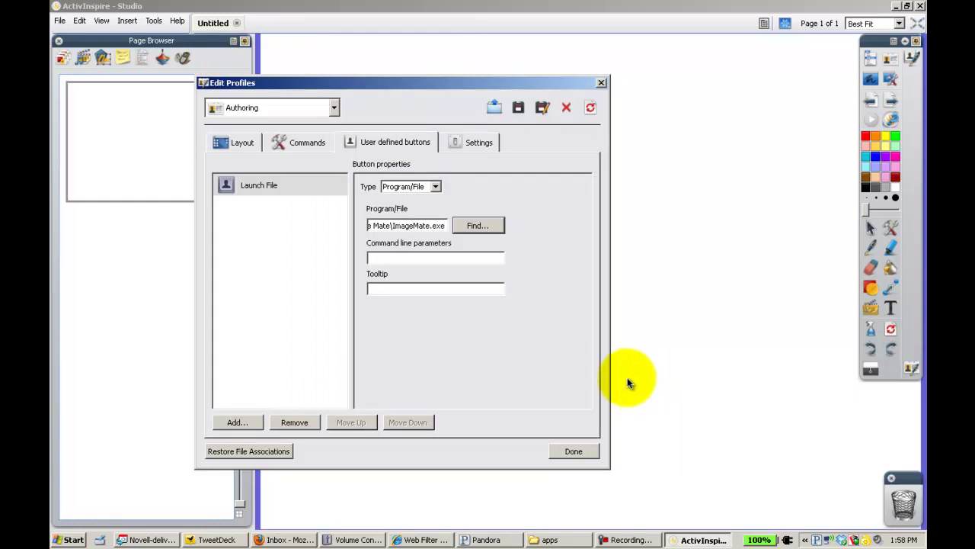
Give the button the tooltip ImageMate and close the profile editor, keeping the changes.
click(436, 288)
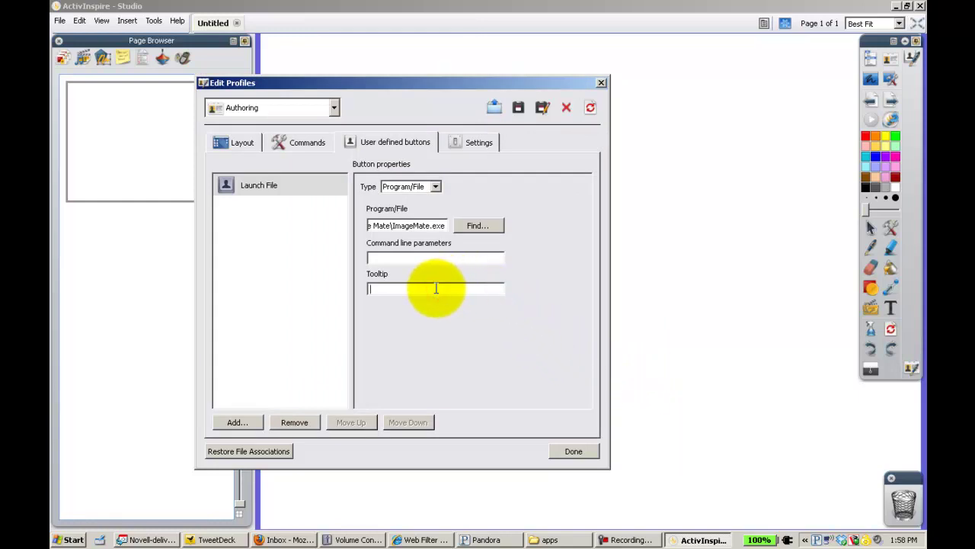
text(ImageMate)
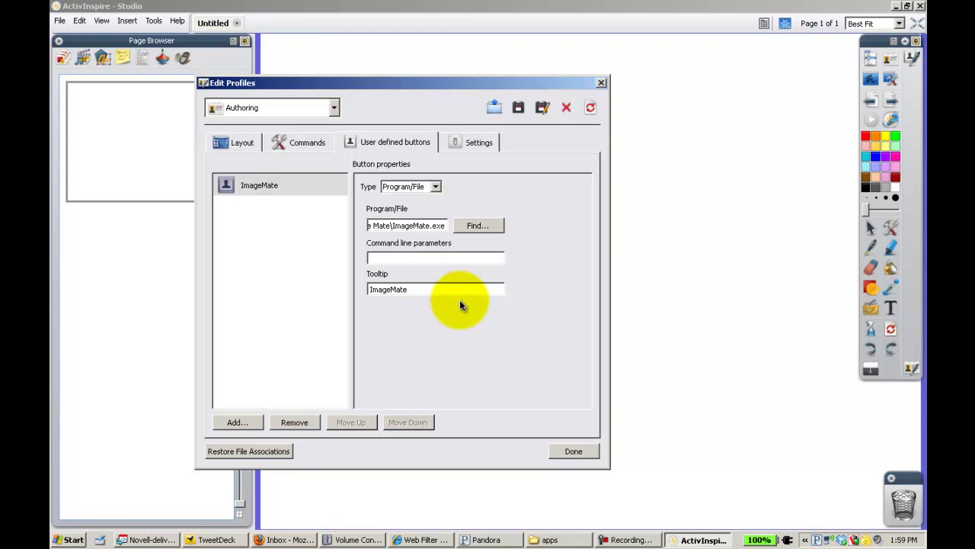
click(565, 448)
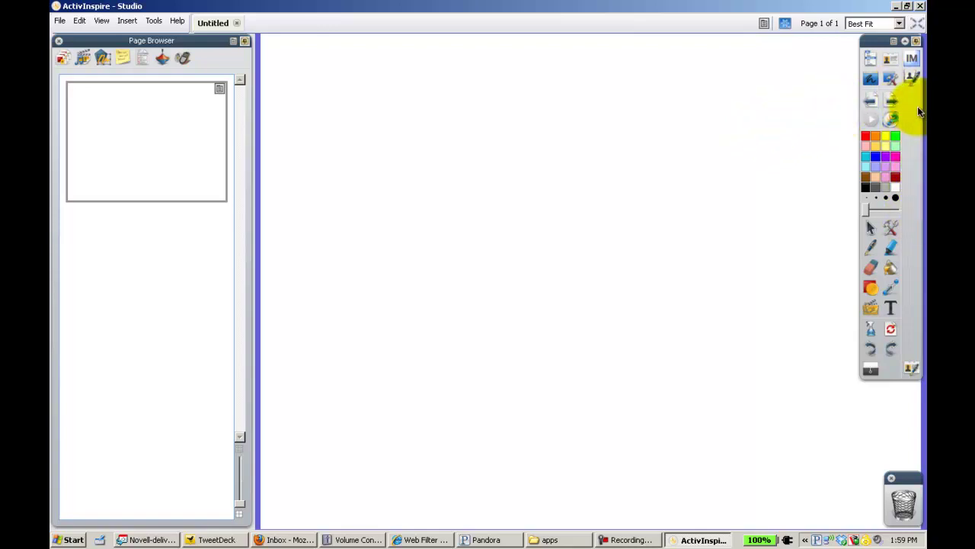
Open the Edit menu in the menu bar.
click(79, 20)
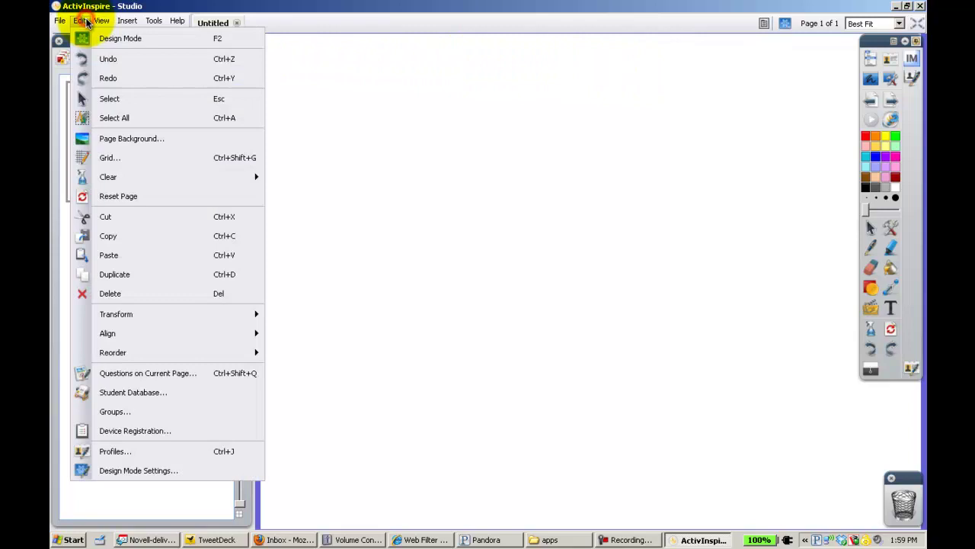
Set the profile's default tool to Select under Settings > Tools, then close the editor.
click(145, 451)
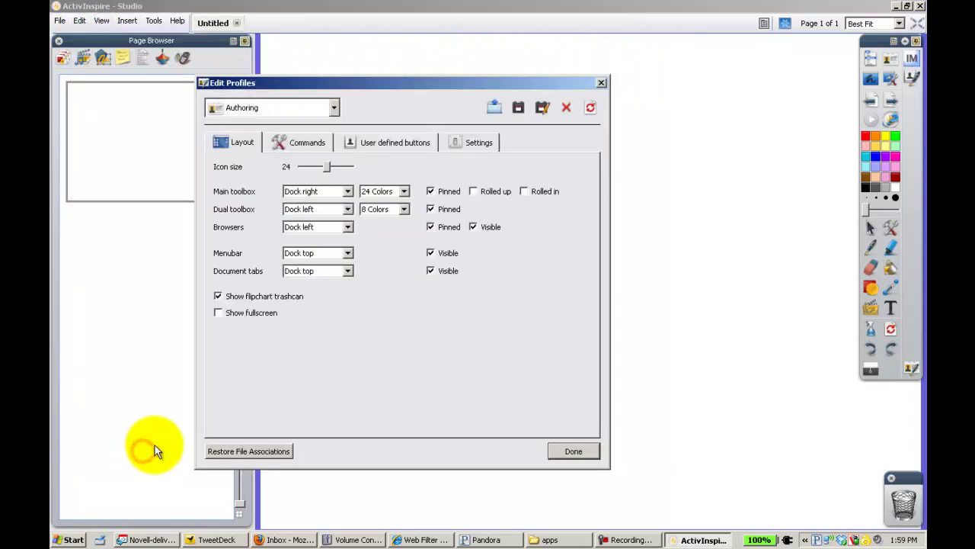
click(481, 144)
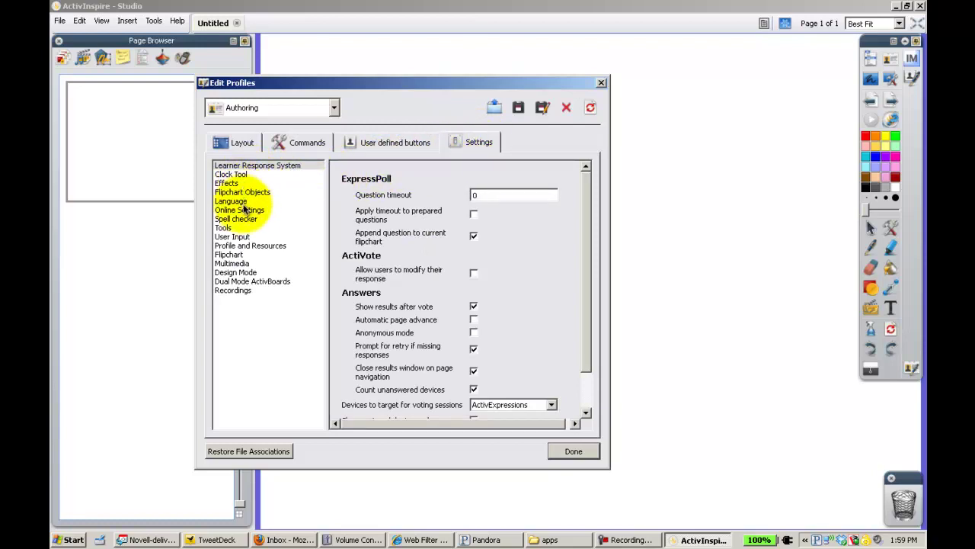
click(233, 230)
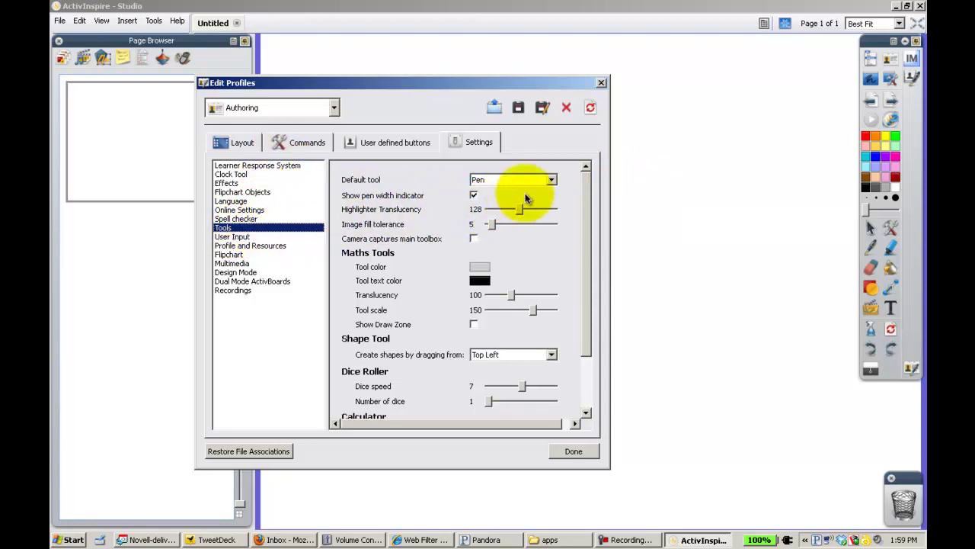
click(551, 181)
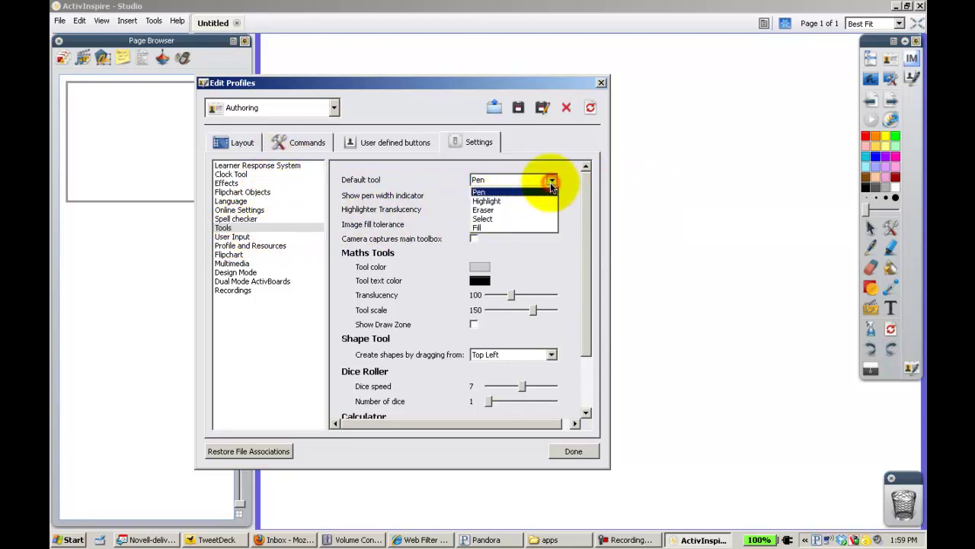
click(537, 219)
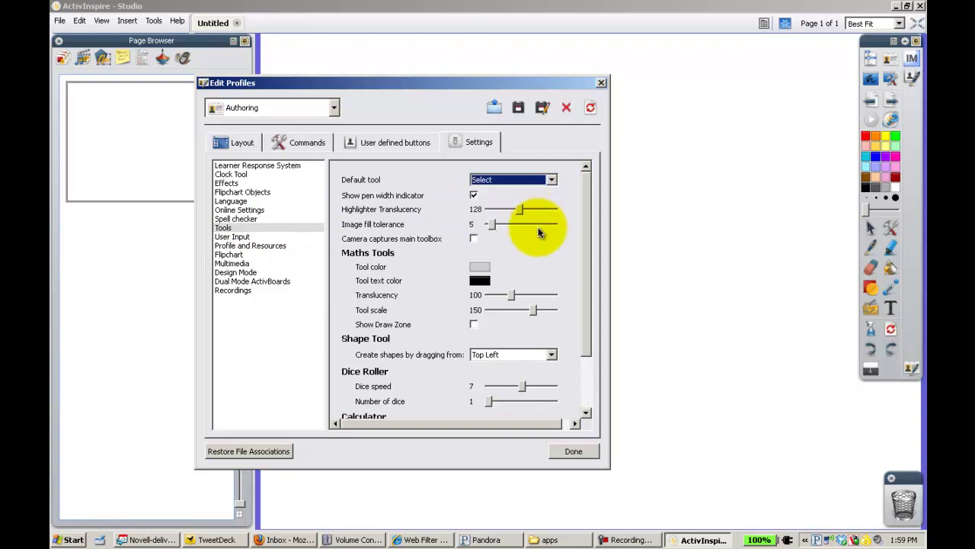
click(591, 455)
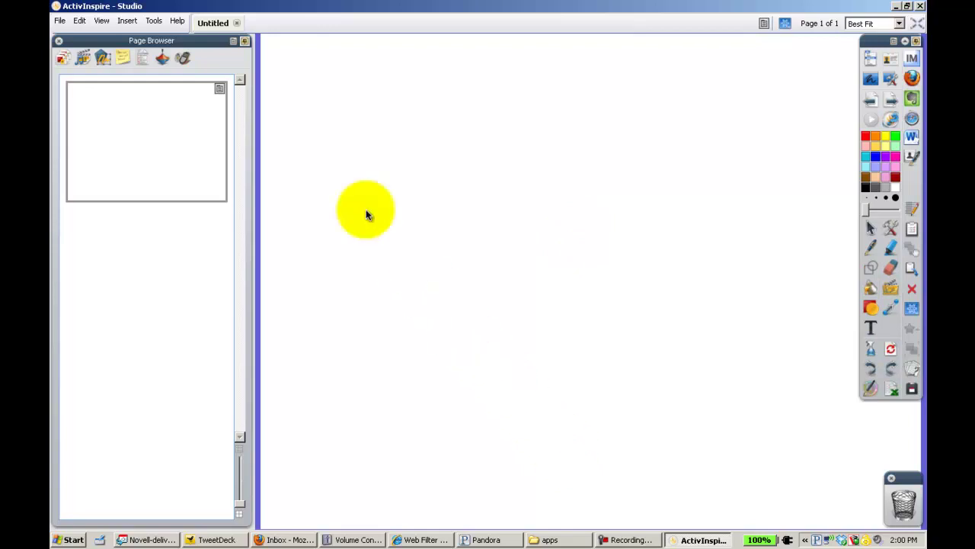
Reload the Authoring profile in Edit Profiles, toggling Rolled in on and back off.
click(80, 21)
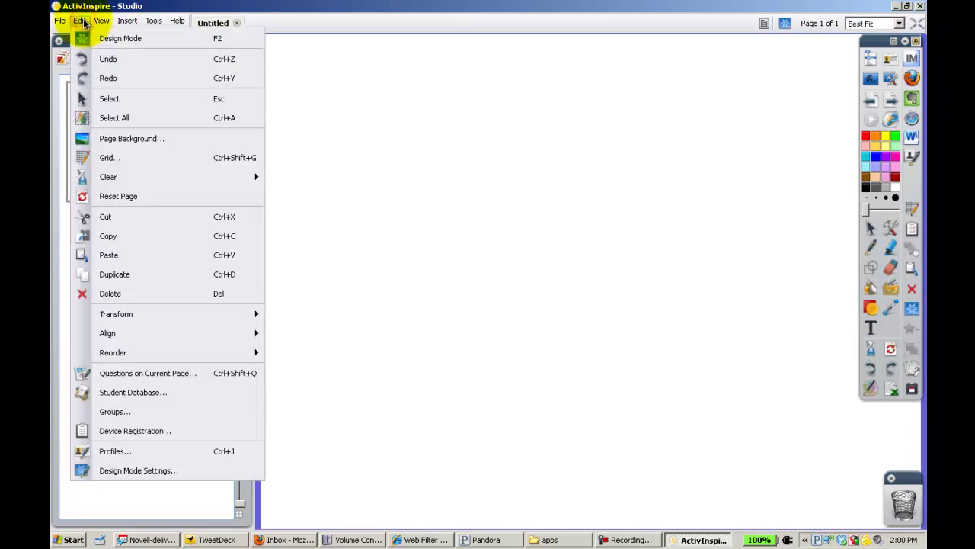
click(163, 453)
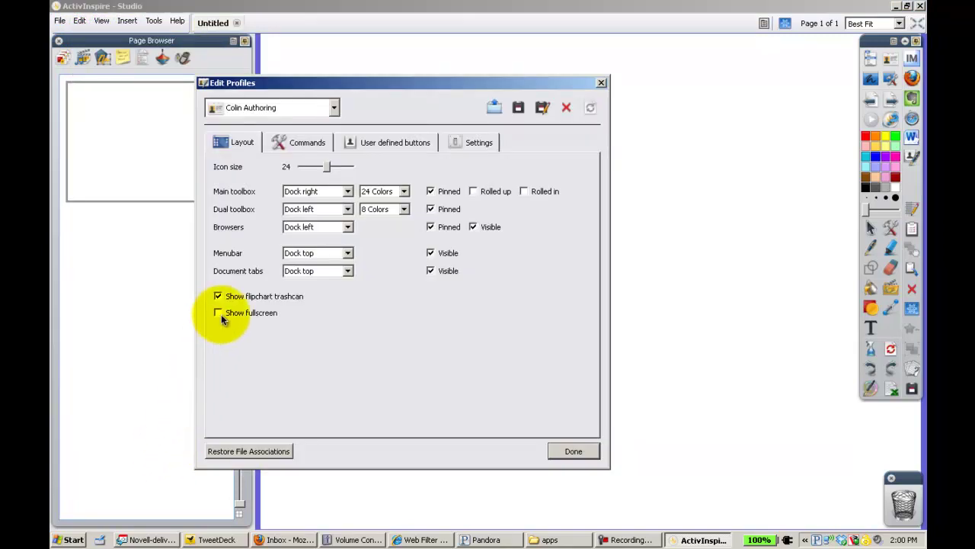
click(334, 108)
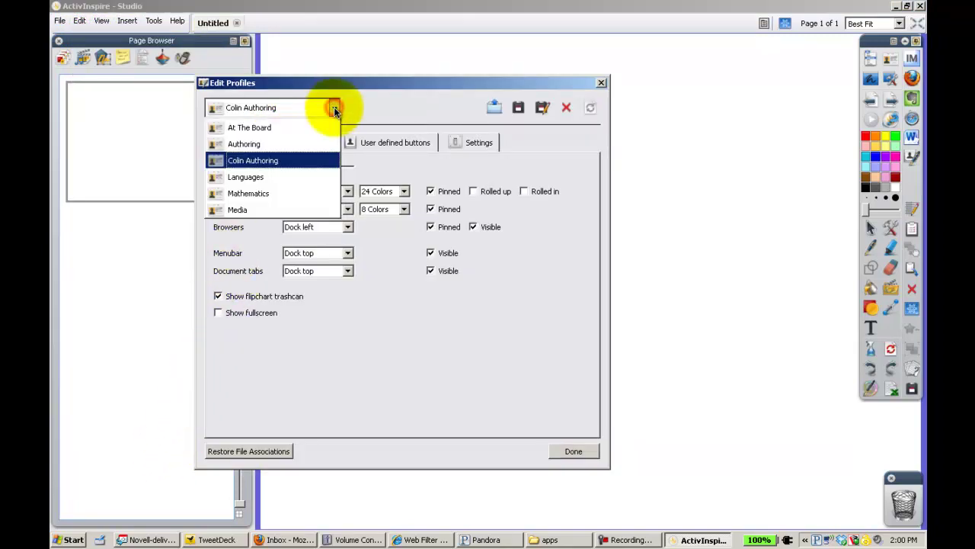
click(296, 141)
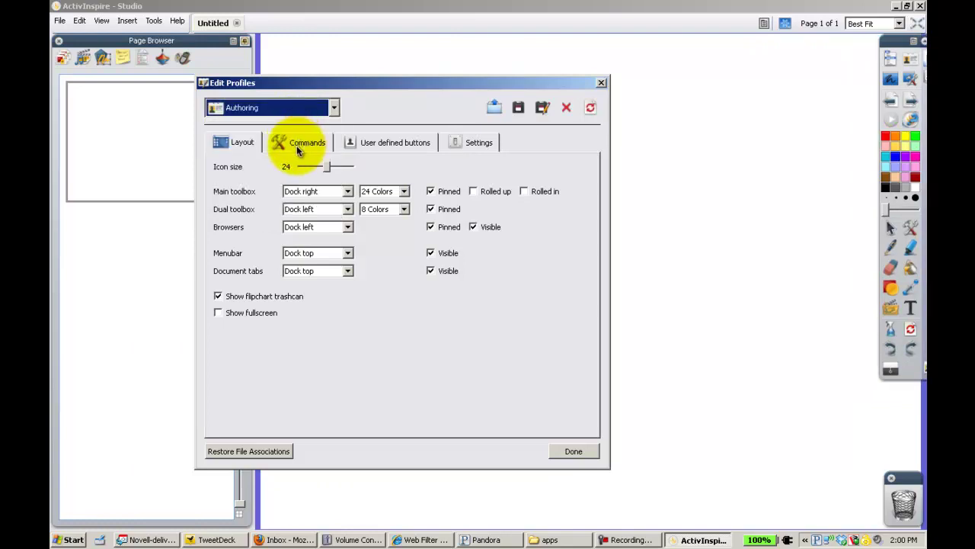
click(523, 191)
click(523, 191)
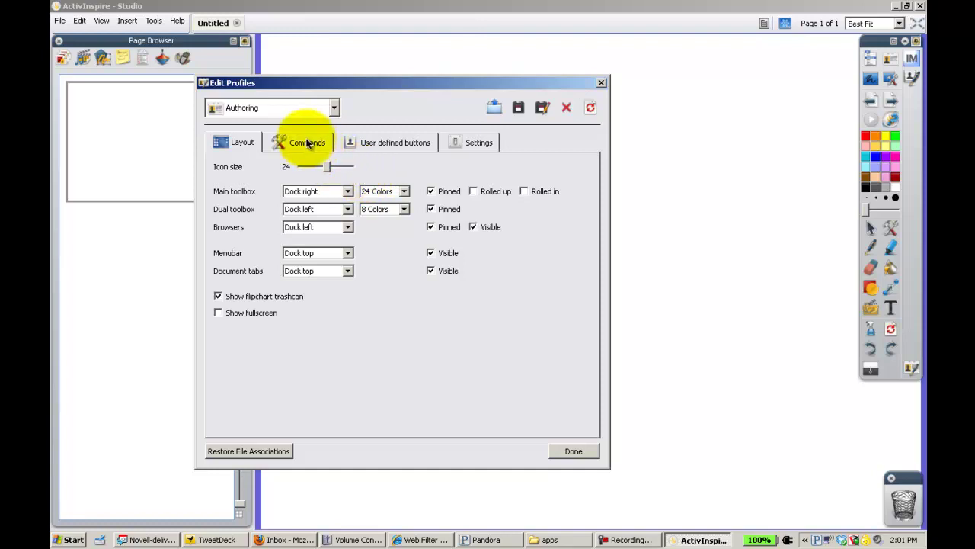
Make the profile run fullscreen and add Export Results To Excel to the main toolbox.
click(261, 313)
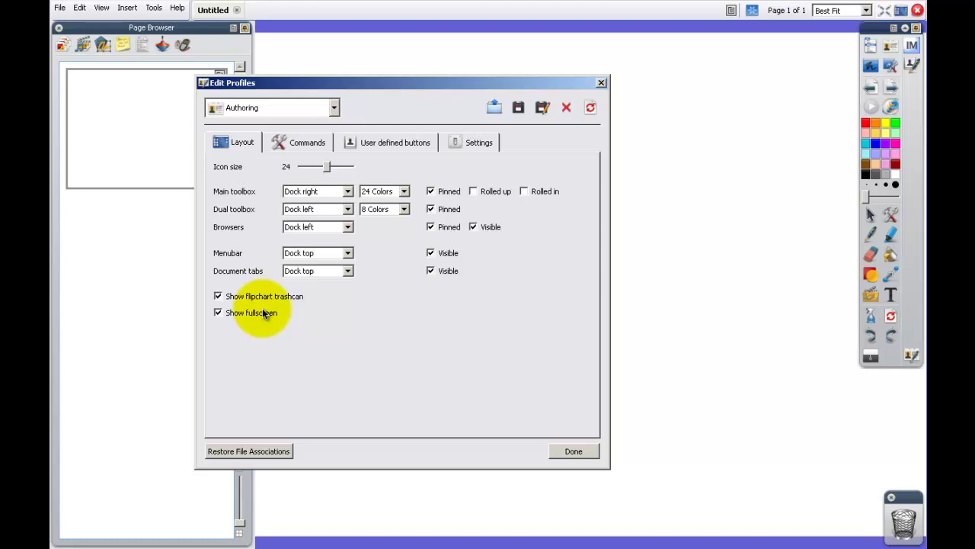
click(307, 144)
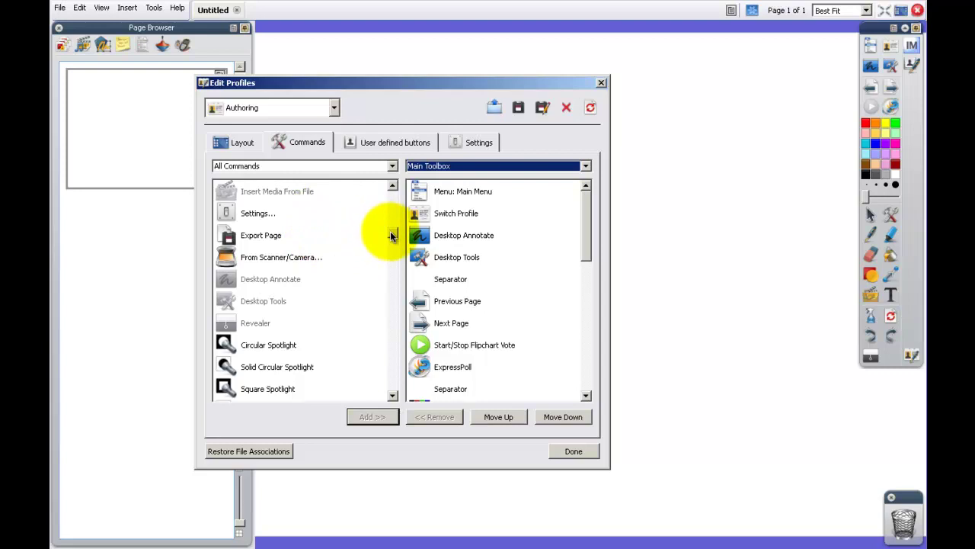
drag(390, 236, 390, 251)
click(312, 259)
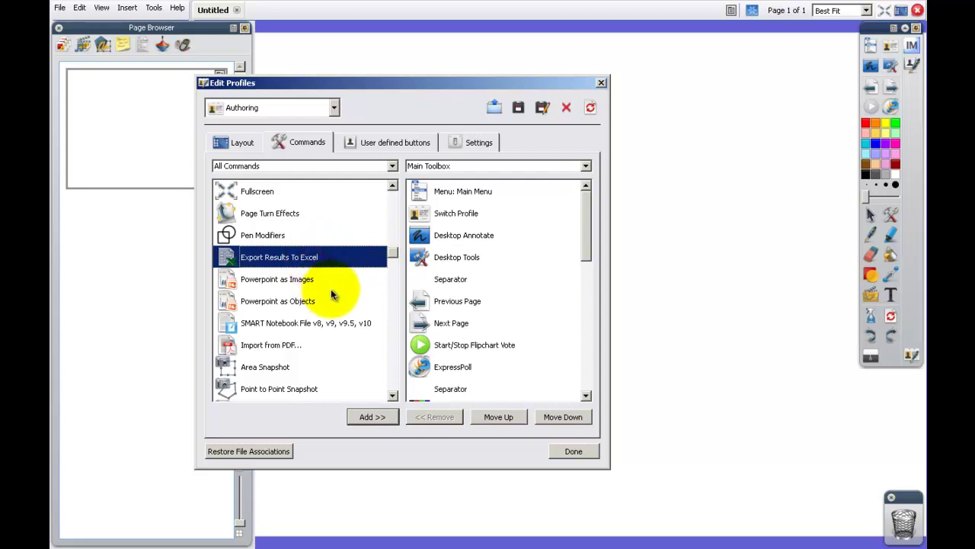
click(383, 419)
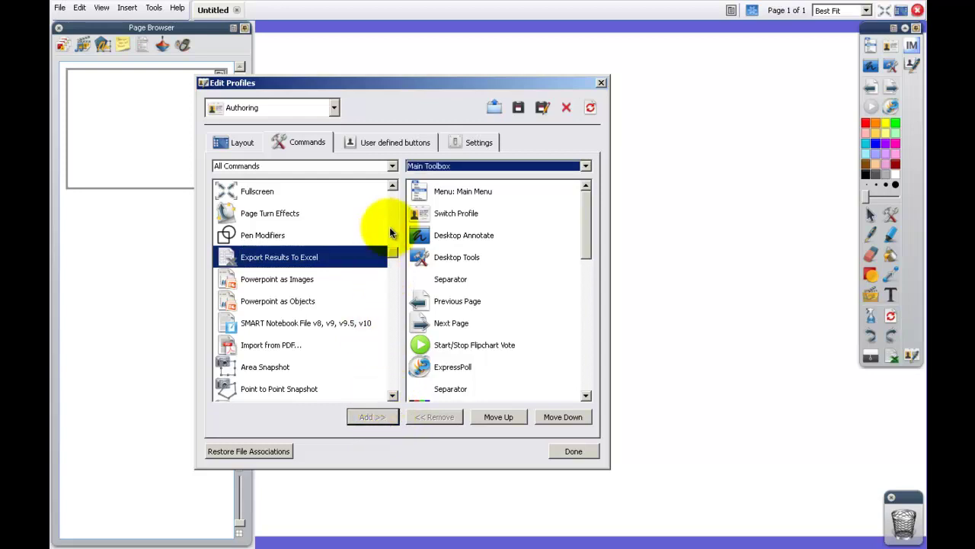
Add the Handwriting Recognition command to the main toolbox.
click(394, 253)
drag(394, 254, 395, 267)
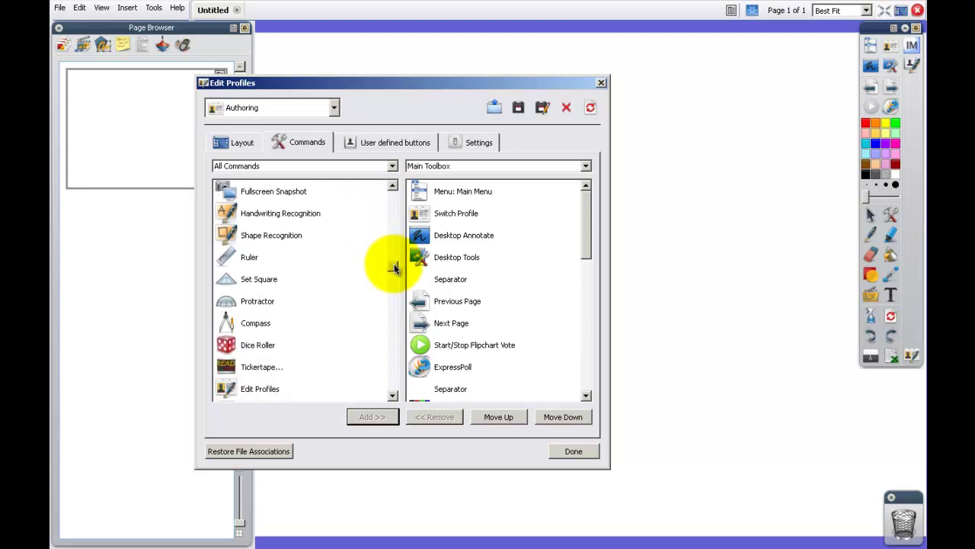
click(305, 213)
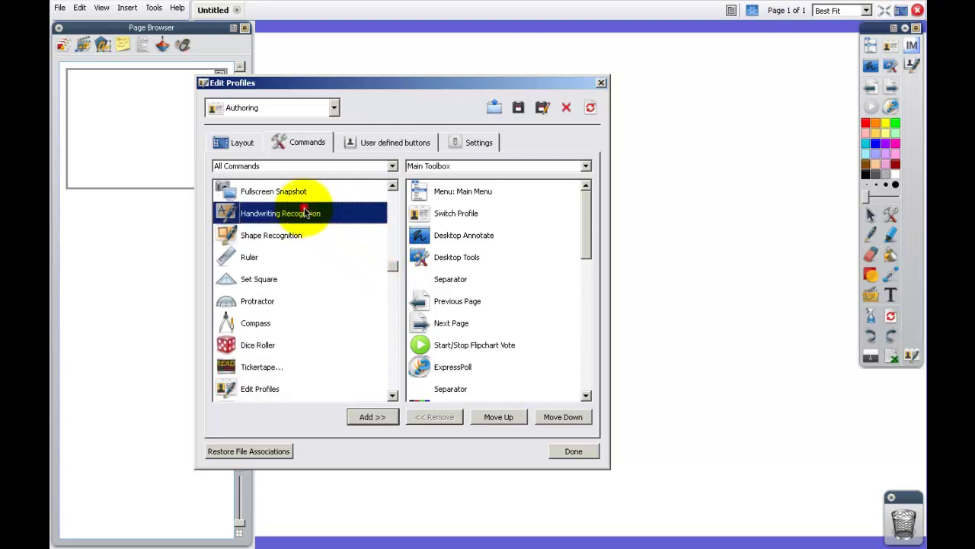
click(381, 418)
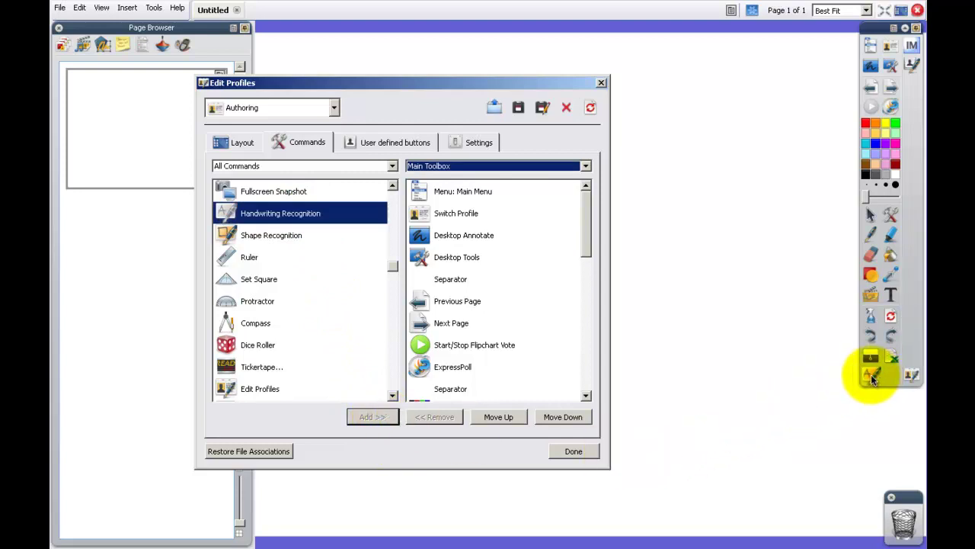
Create another user-defined button of type Program/File and browse for its program.
click(401, 142)
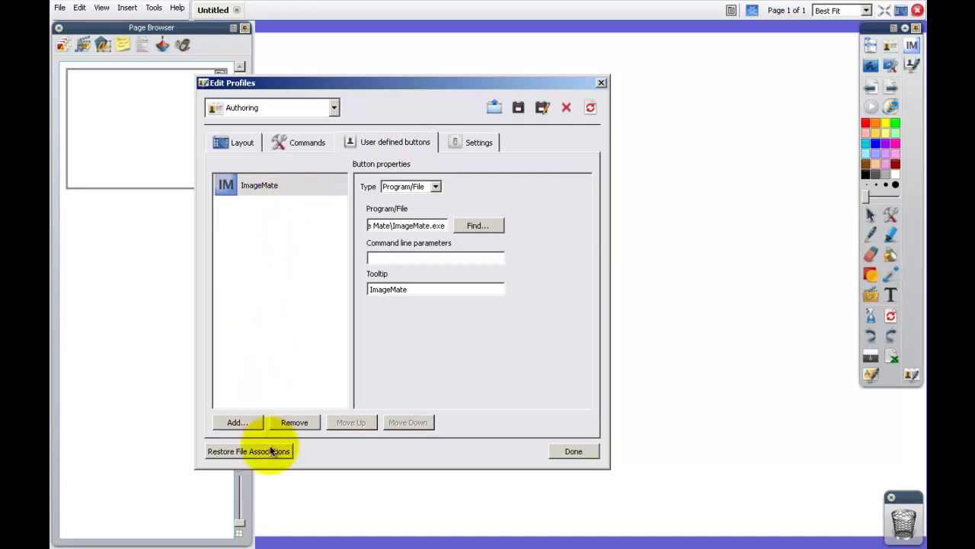
click(238, 423)
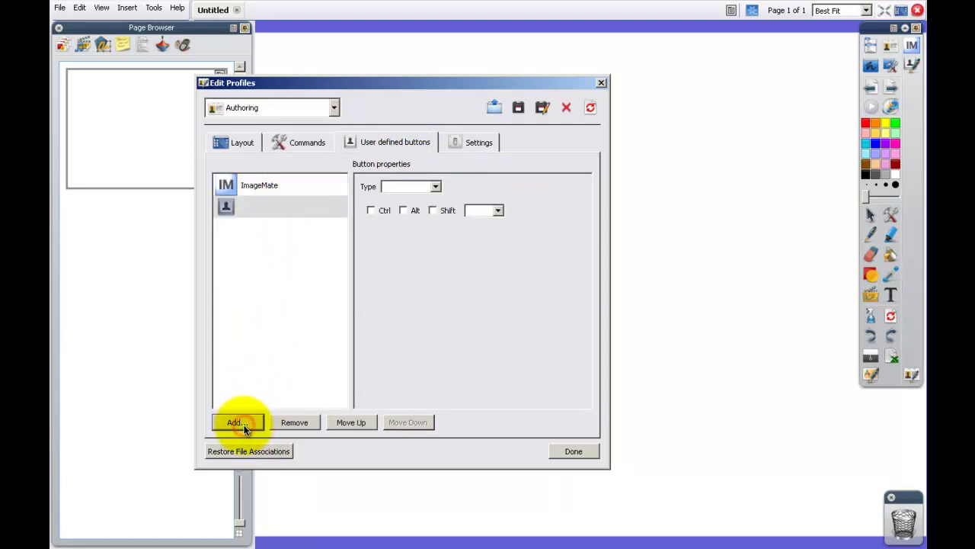
click(435, 186)
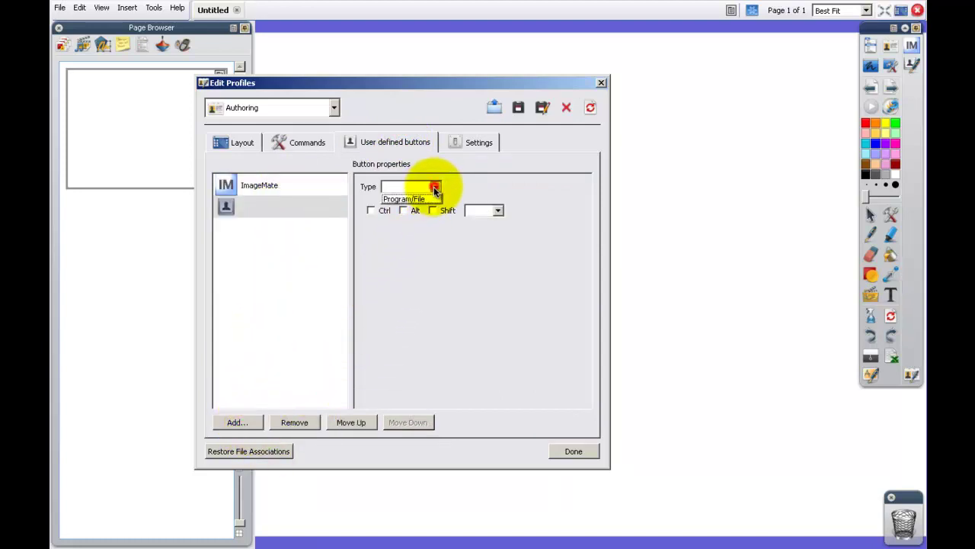
click(427, 198)
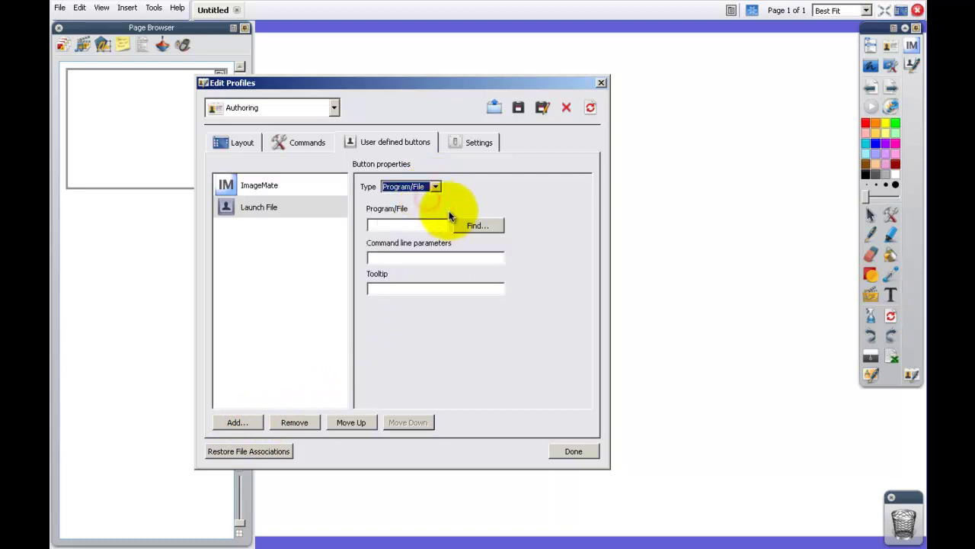
click(473, 222)
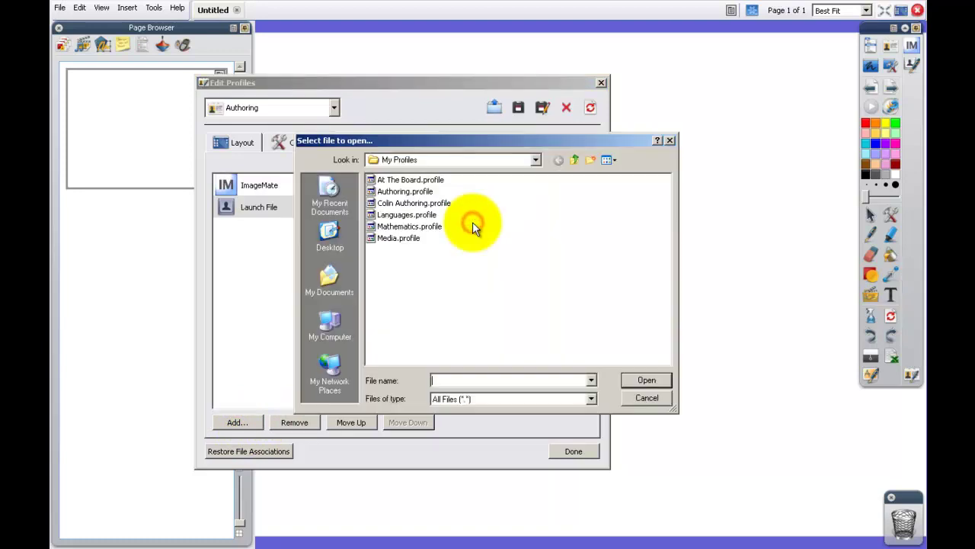
Point the button at the desktop's Mozilla Firefox shortcut with the tooltip Firefox.
click(340, 235)
click(401, 214)
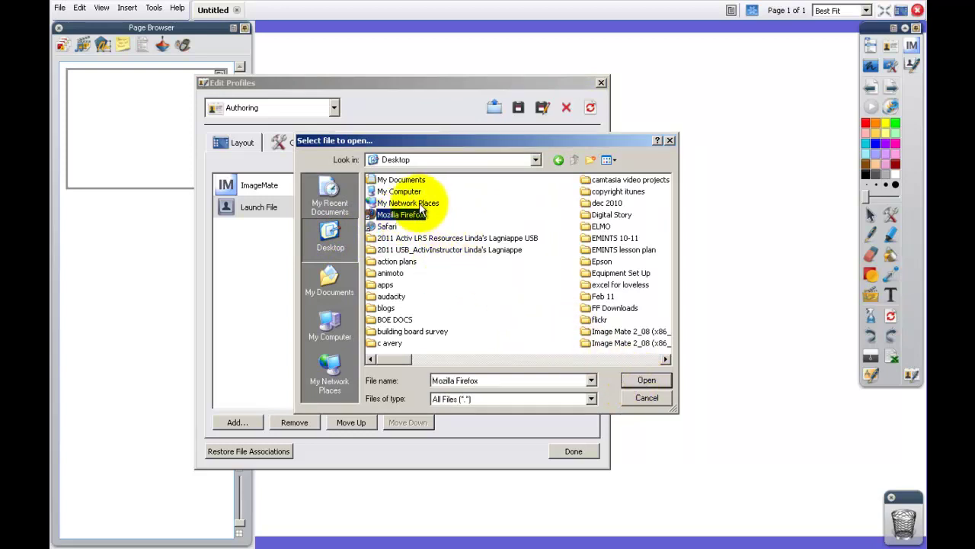
click(654, 383)
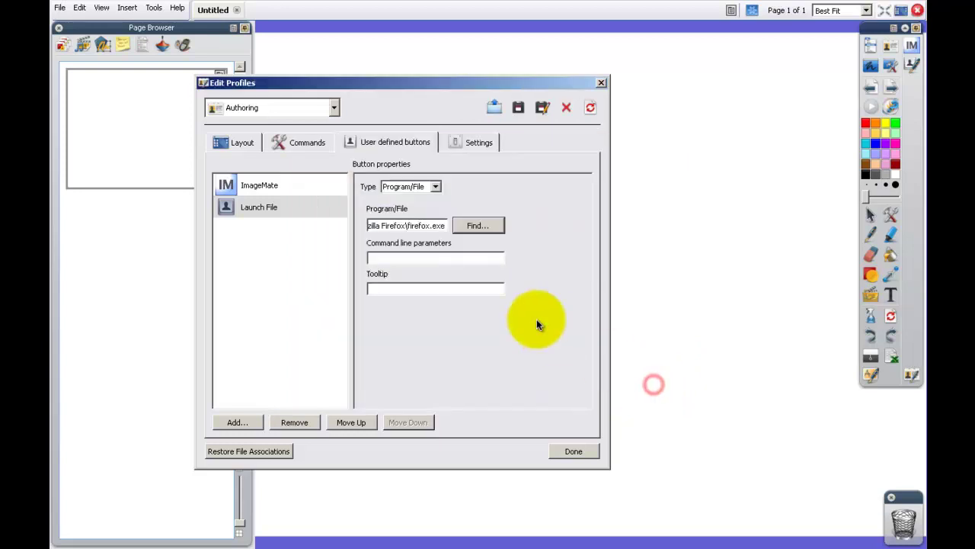
click(474, 292)
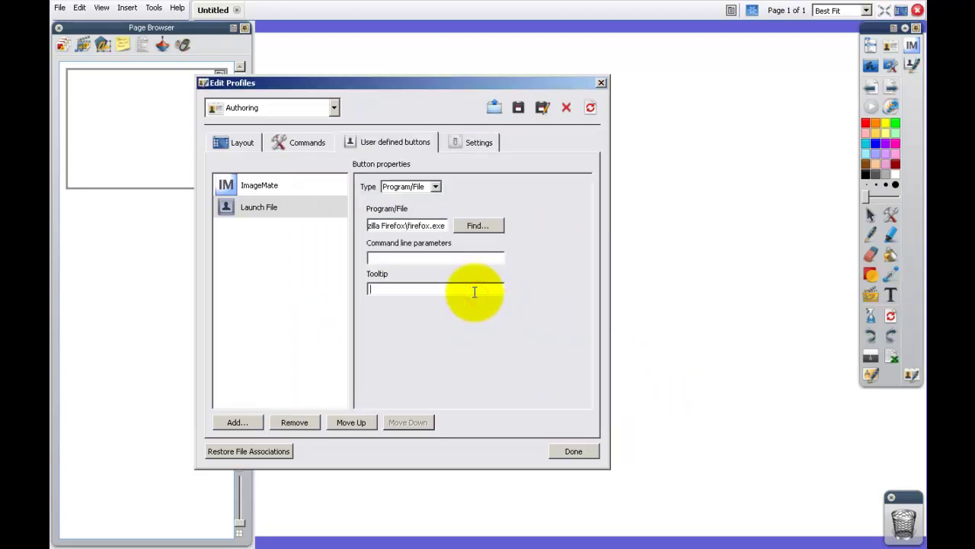
text(Firefox)
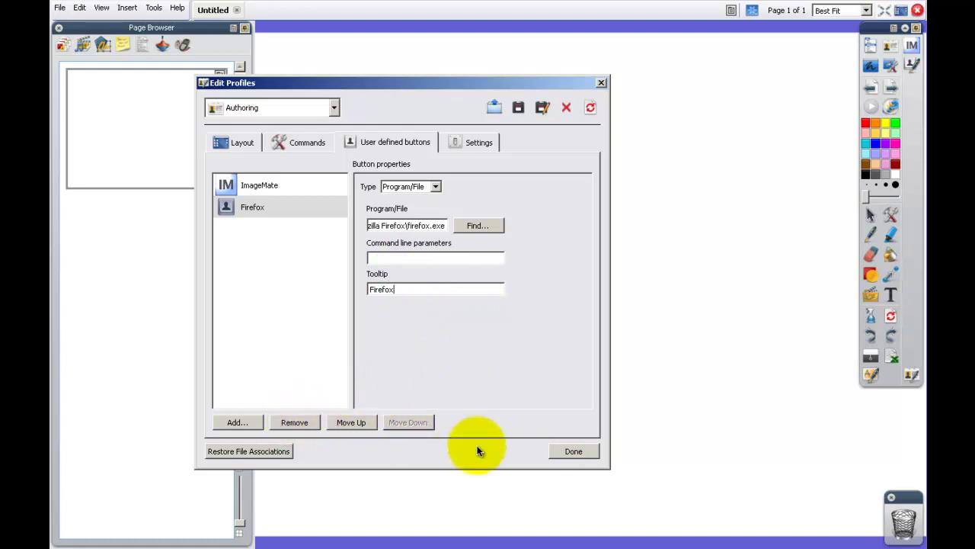
click(480, 145)
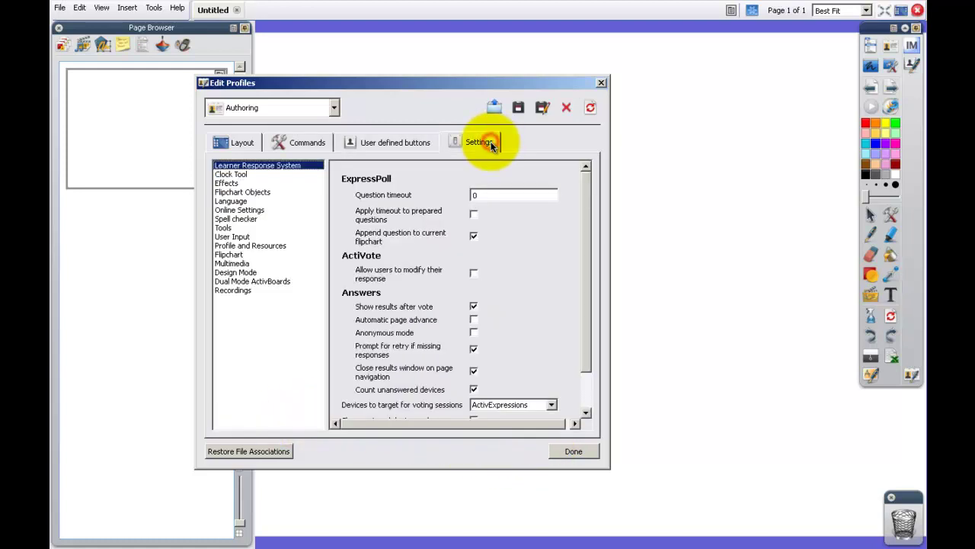
Save the profile under the new name ending 'At The Board', confirm, and close the editor.
click(237, 227)
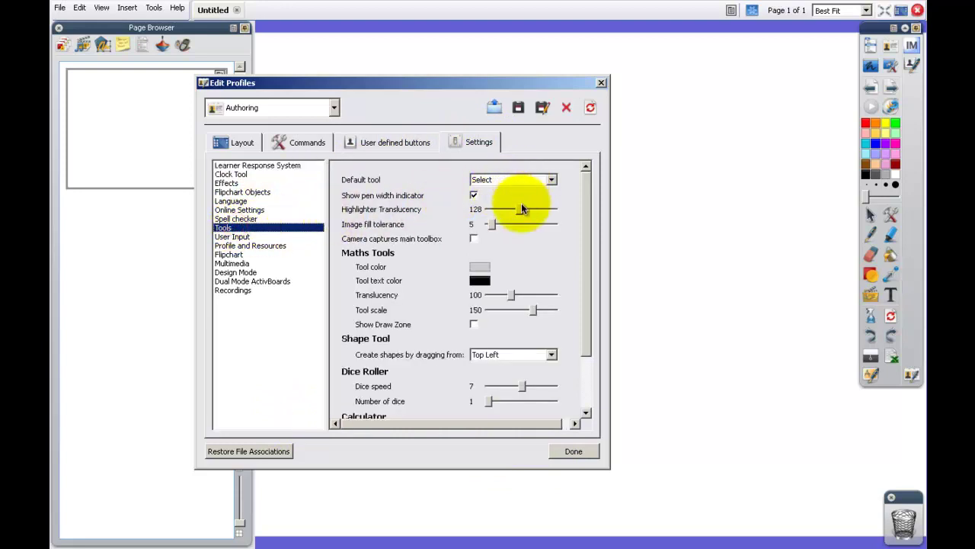
click(541, 109)
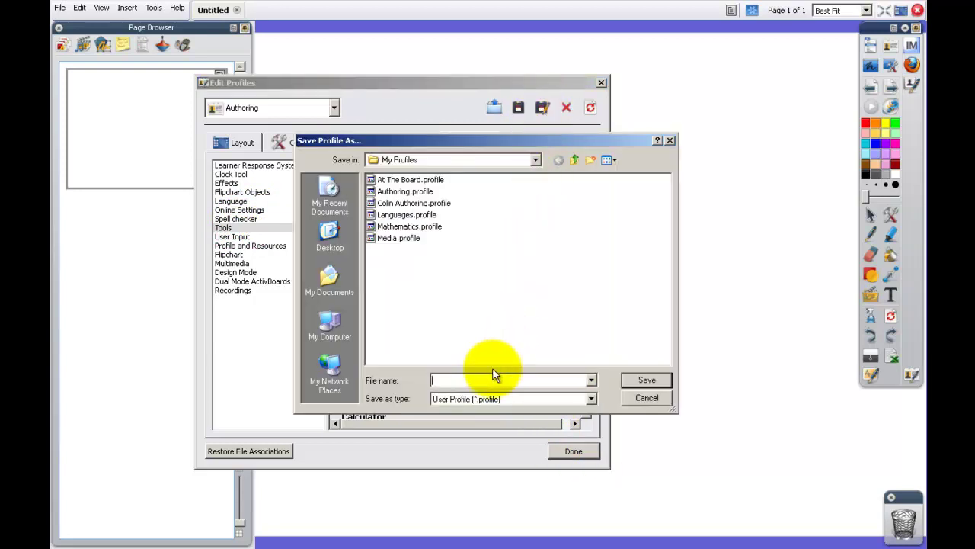
click(487, 379)
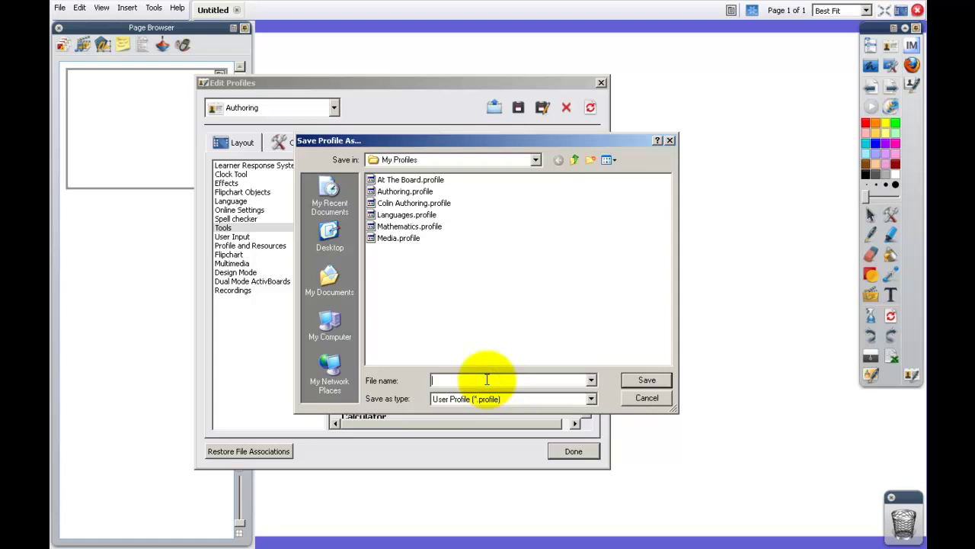
text(Colin)
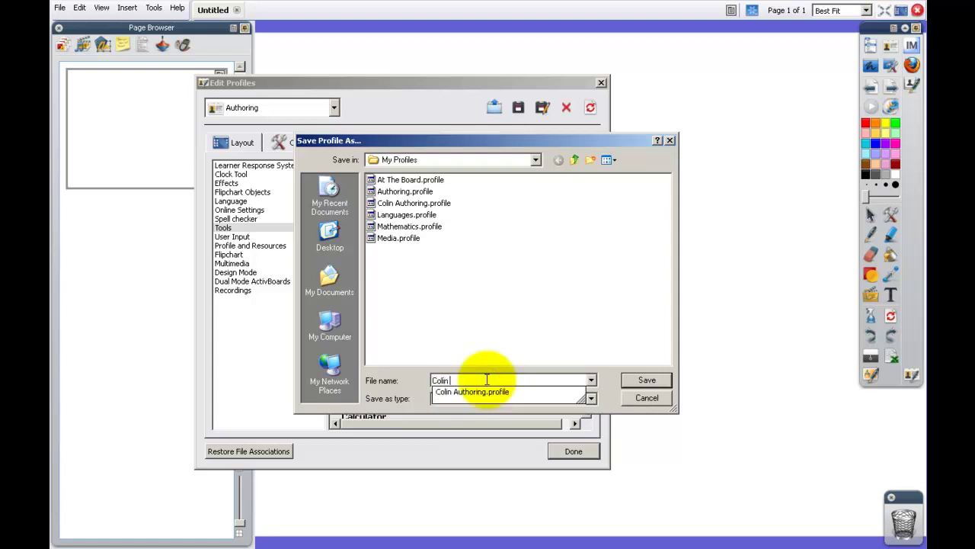
text( At The Board)
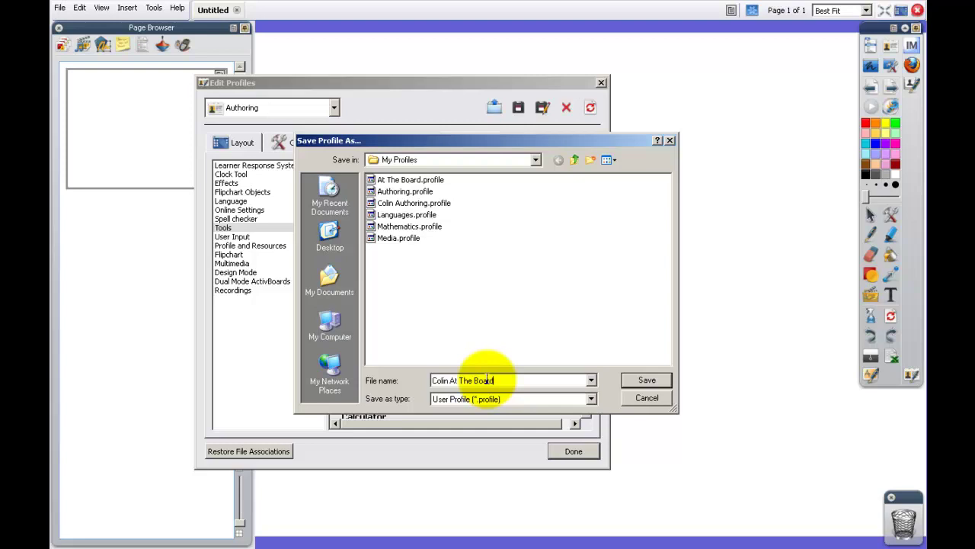
click(625, 377)
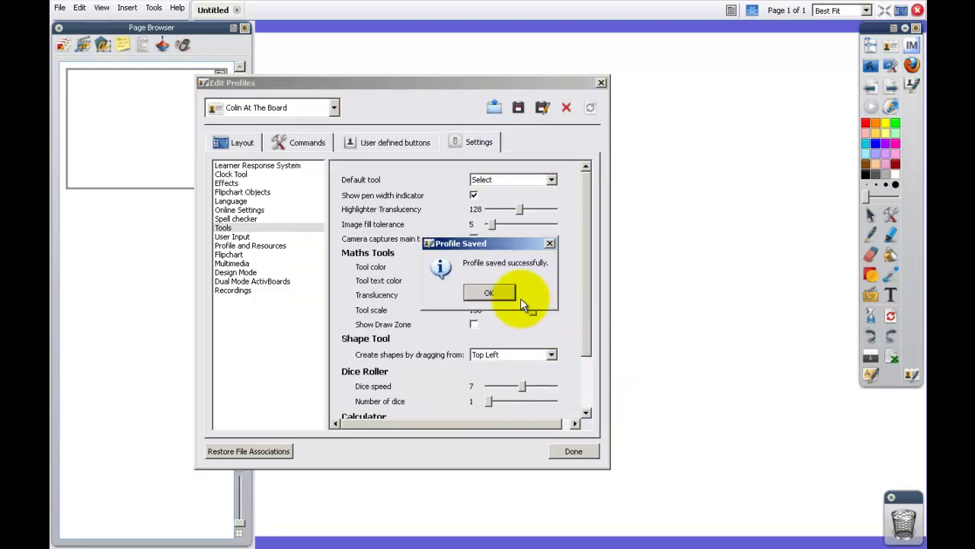
click(509, 292)
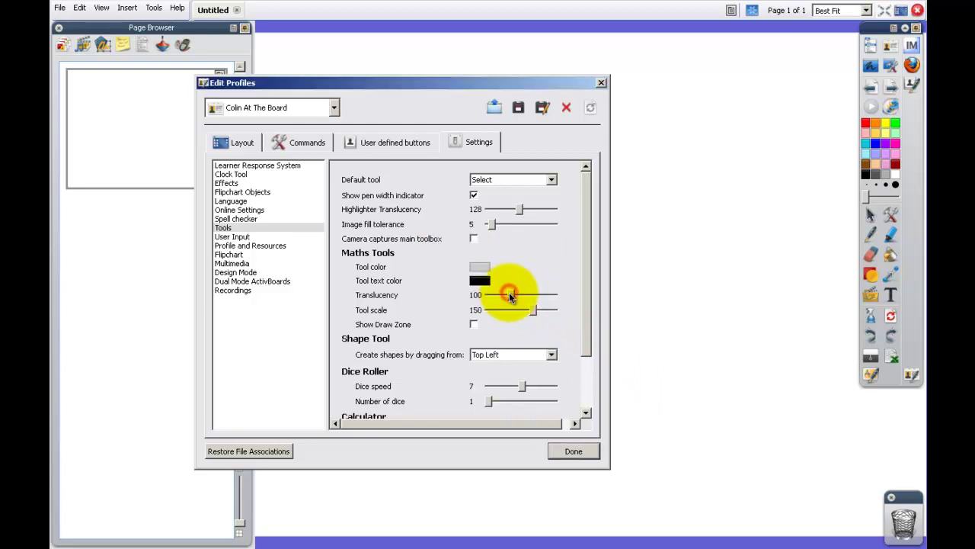
click(573, 451)
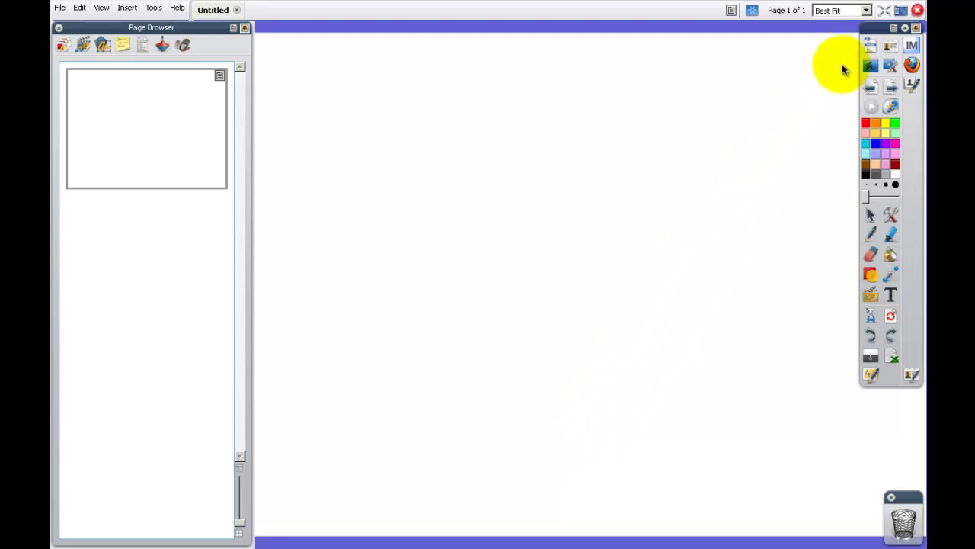
Switch to the Colin At The Board profile and remove the screen shade from the flipchart.
click(895, 43)
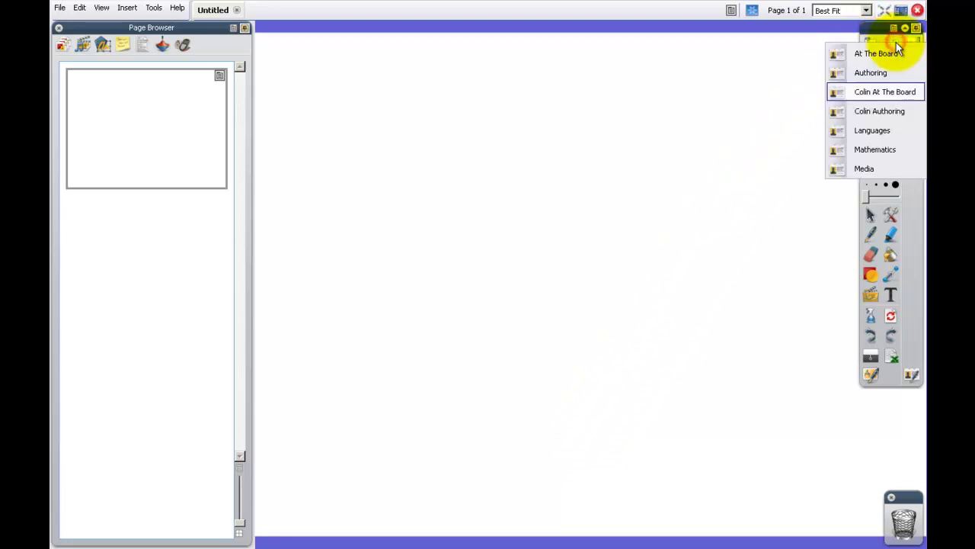
click(902, 92)
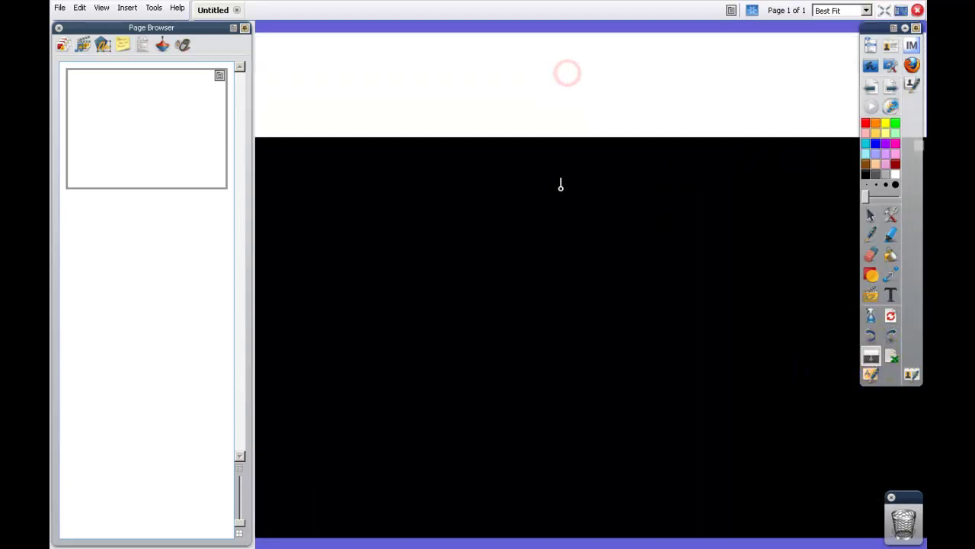
click(872, 358)
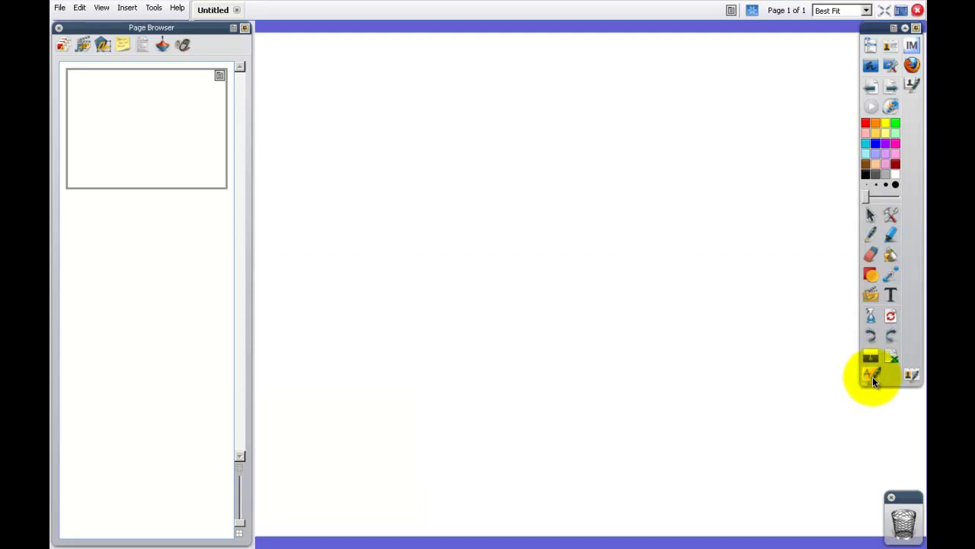